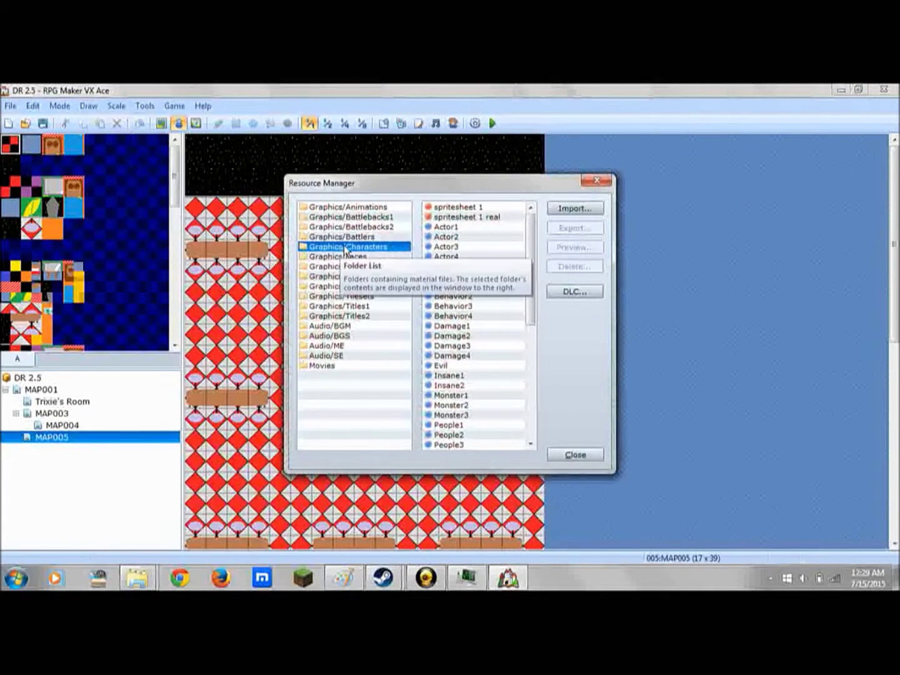
Export the Actor1 character graphic from Graphics/Characters under the file name Whatever
left_click(460, 227)
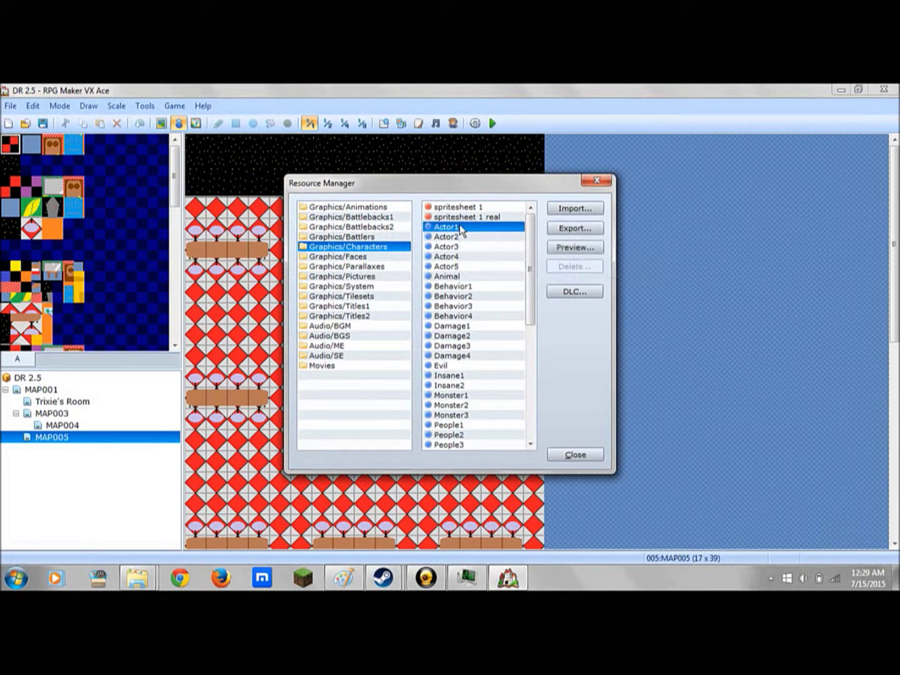
left_click(573, 228)
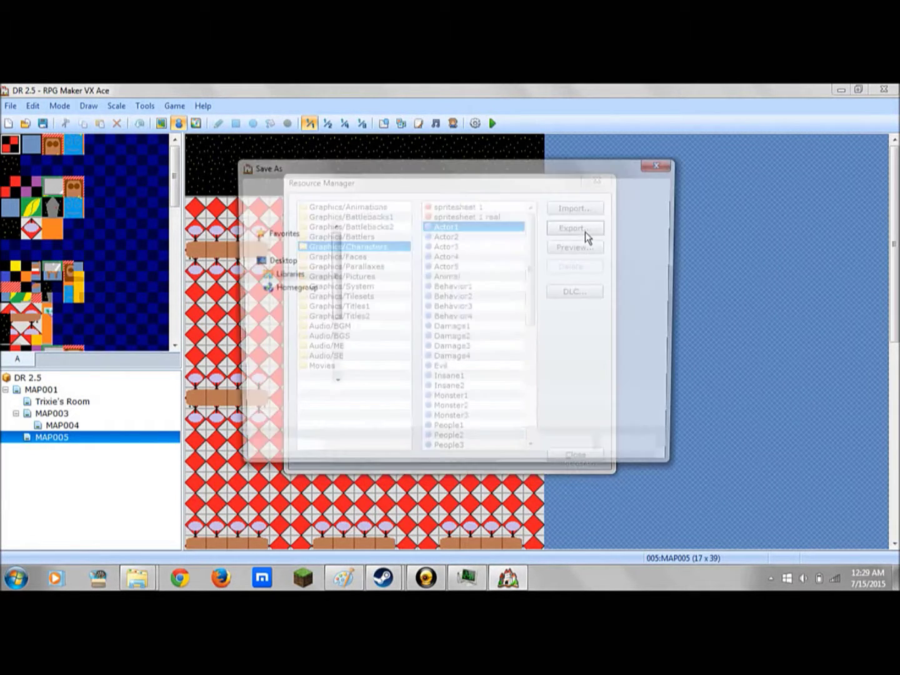
type("Whatever")
key("Return")
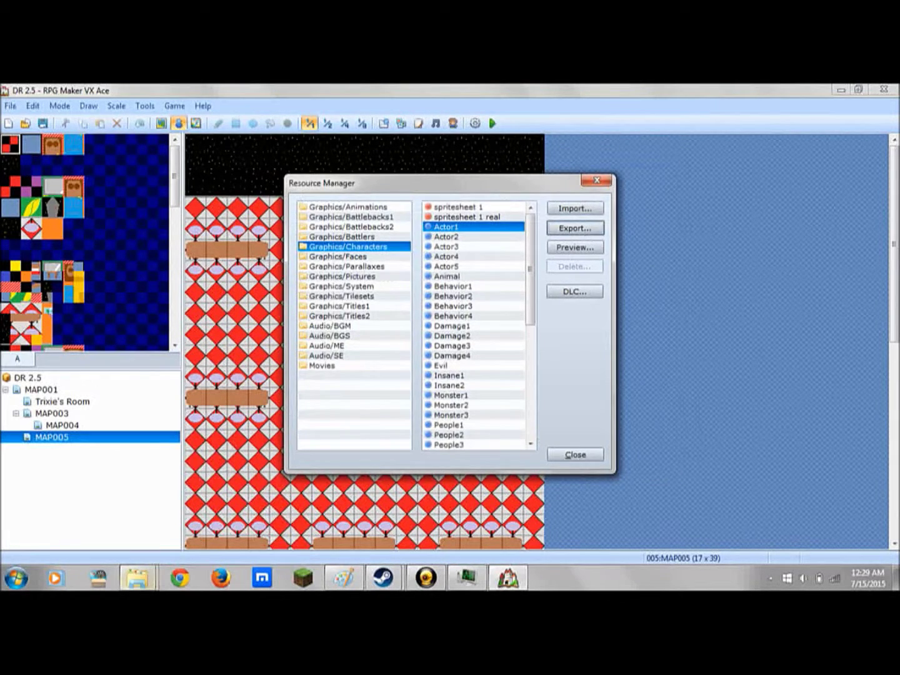
Switch to Windows Explorer and view the exported Whatever image from the Pictures library, closing the viewer when done
mouse_move(137, 578)
mouse_move(105, 517)
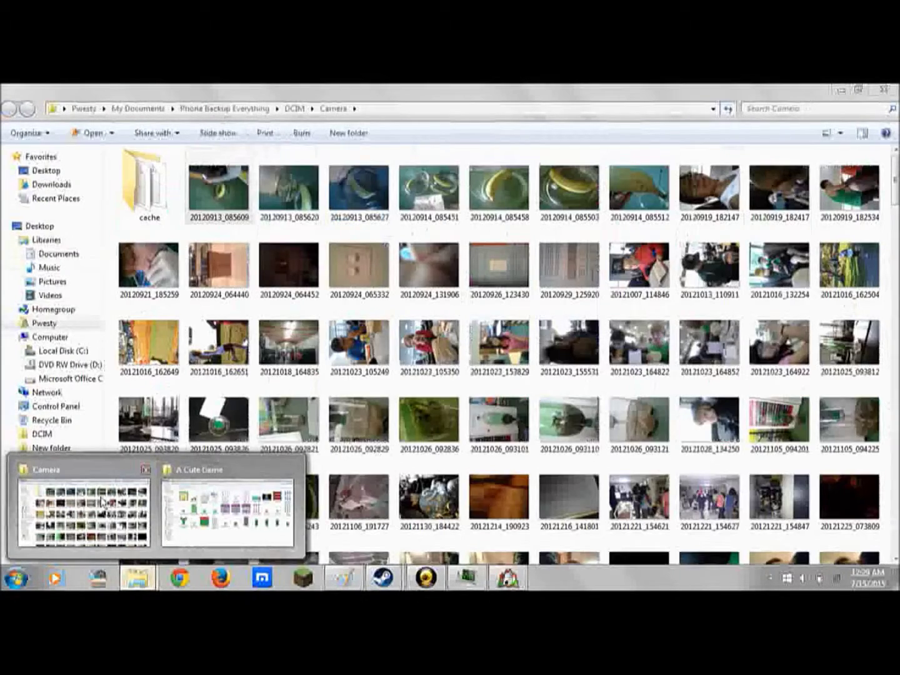
left_click(103, 500)
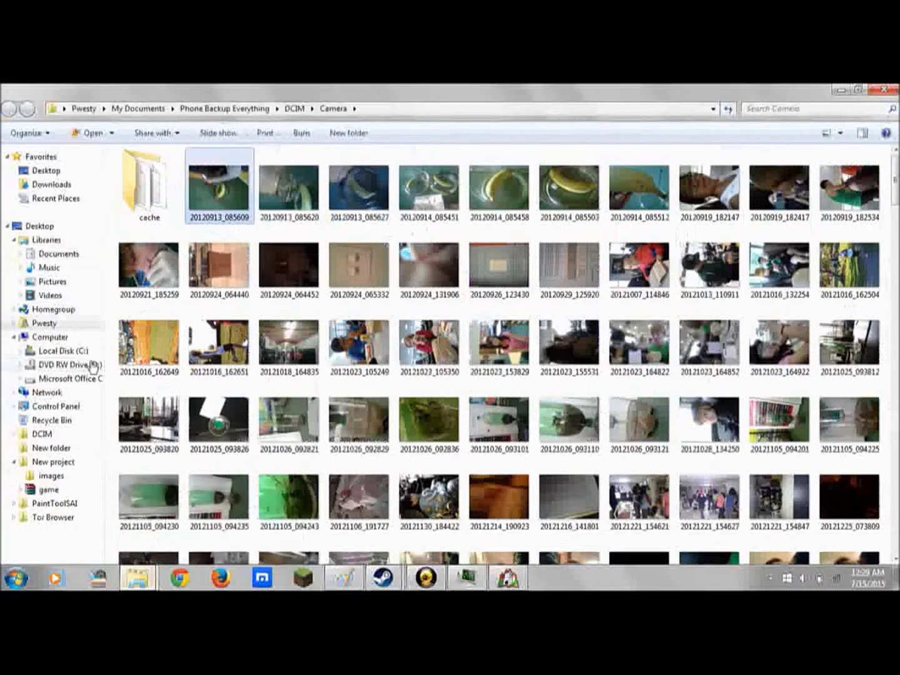
left_click(52, 281)
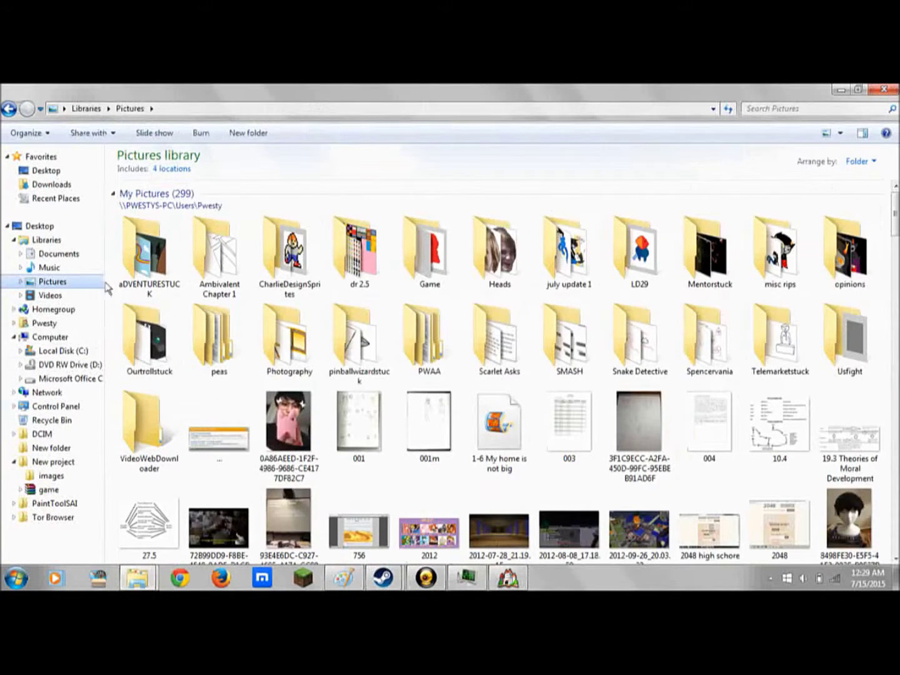
left_click(339, 284)
type("wh")
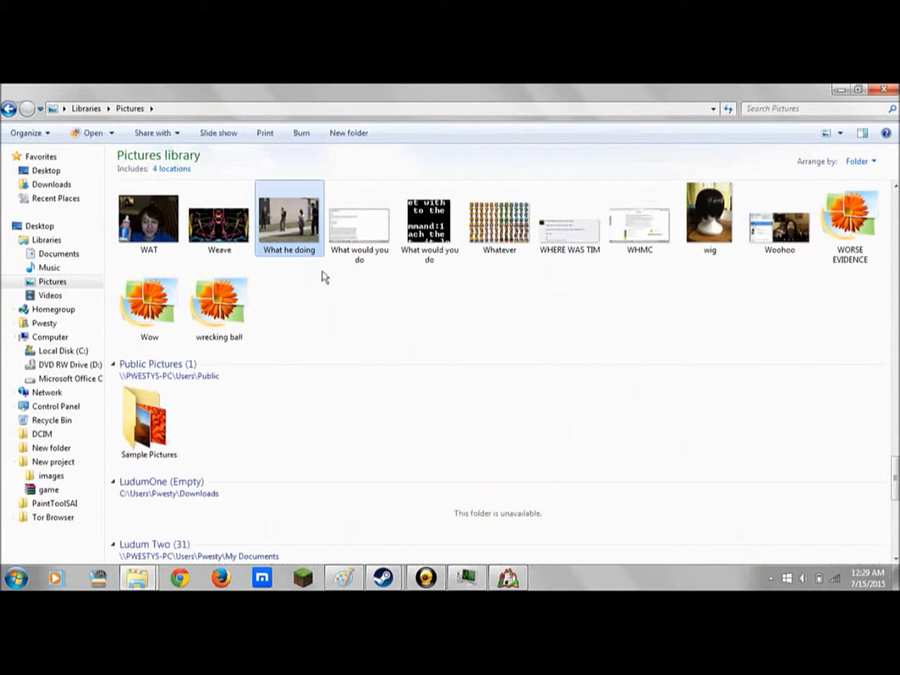
left_click(511, 219)
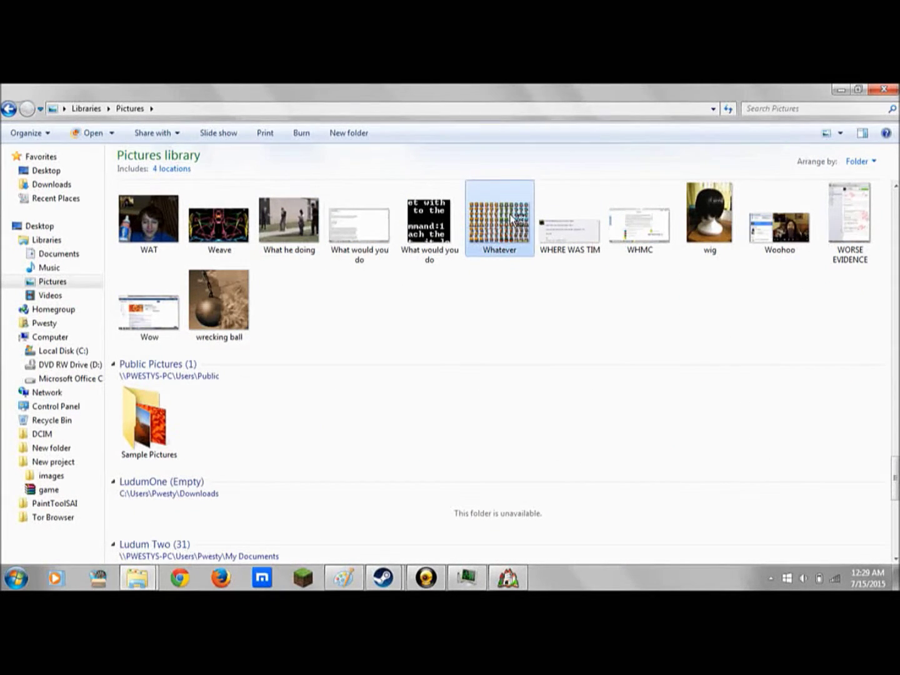
double_click(511, 219)
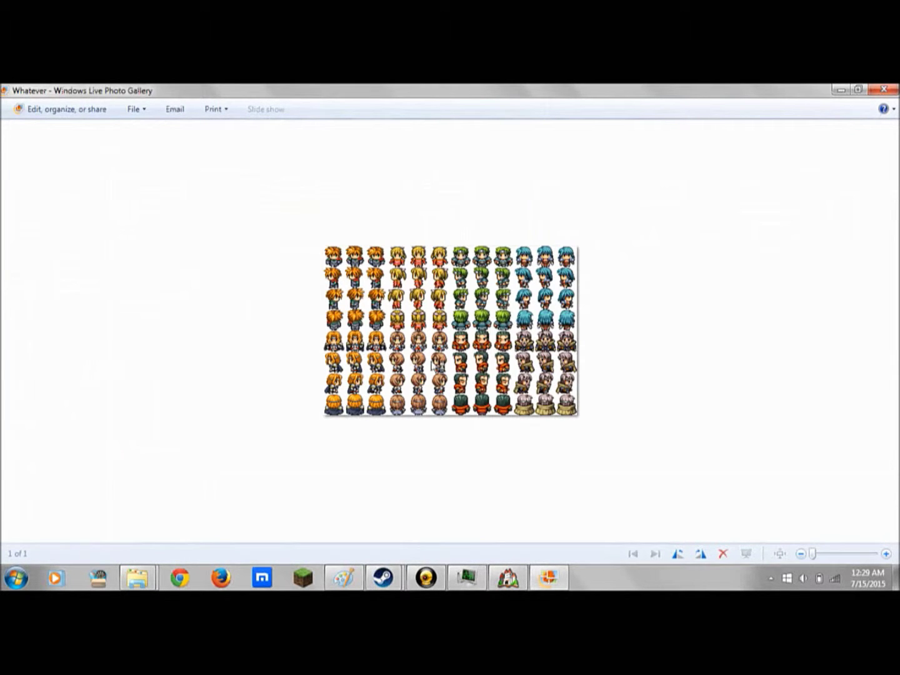
left_click(883, 89)
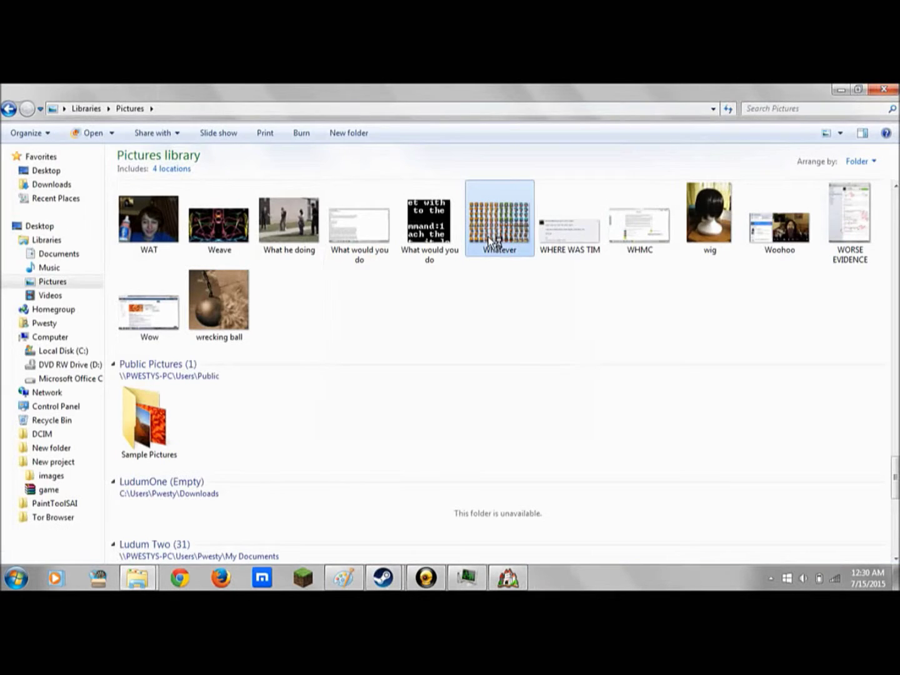
Open the Whatever image in Paint and measure the first sprite frame with a rectangular selection
right_click(490, 239)
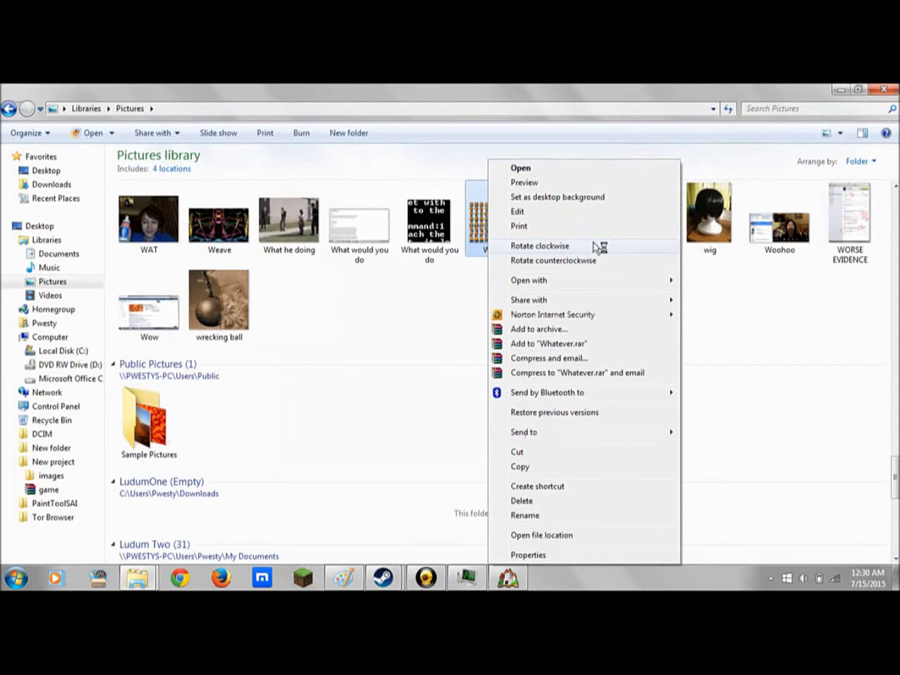
mouse_move(544, 283)
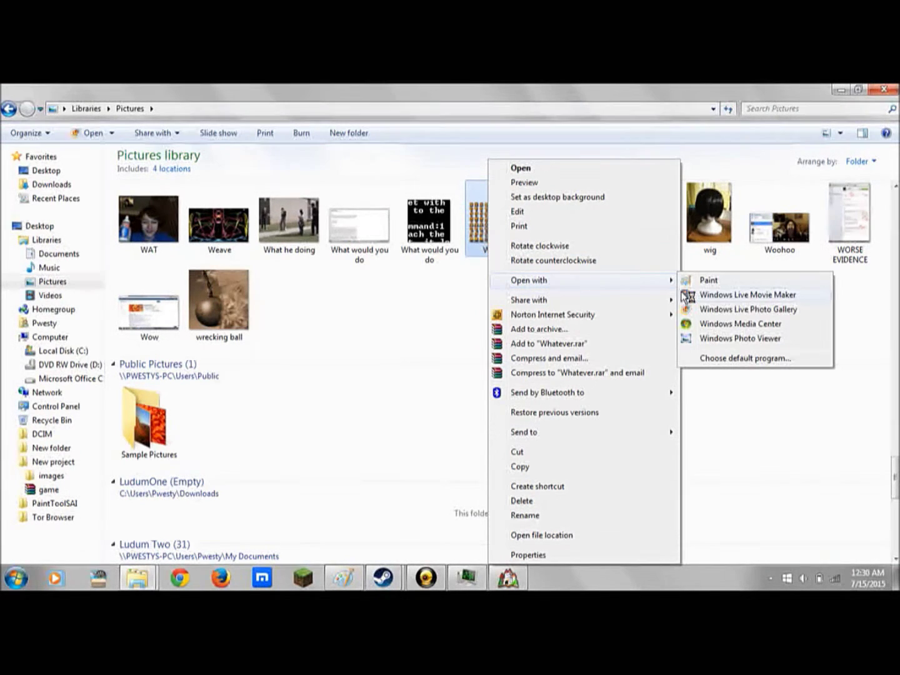
left_click(700, 280)
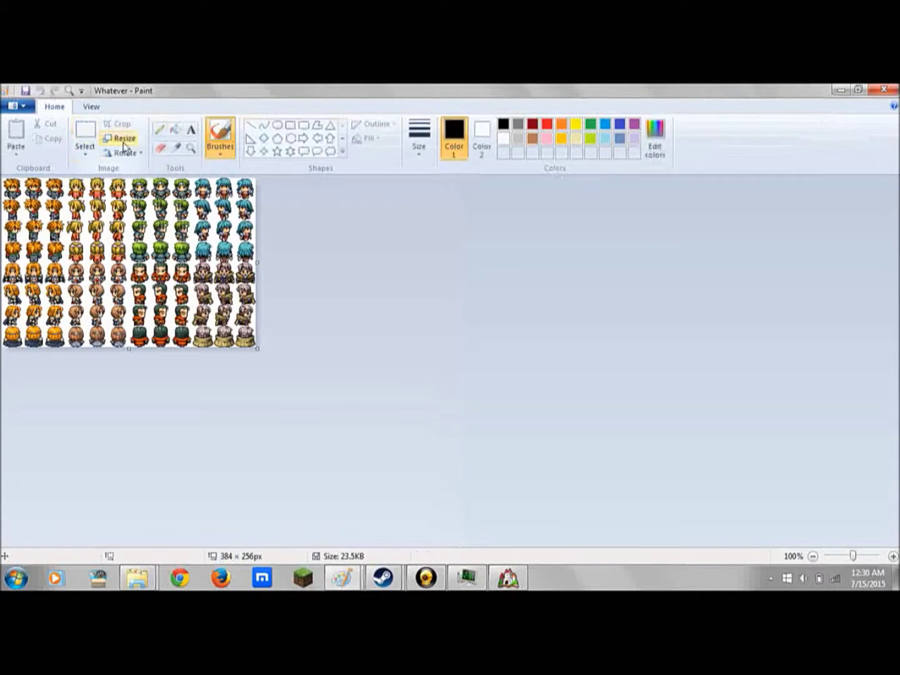
left_click(191, 148)
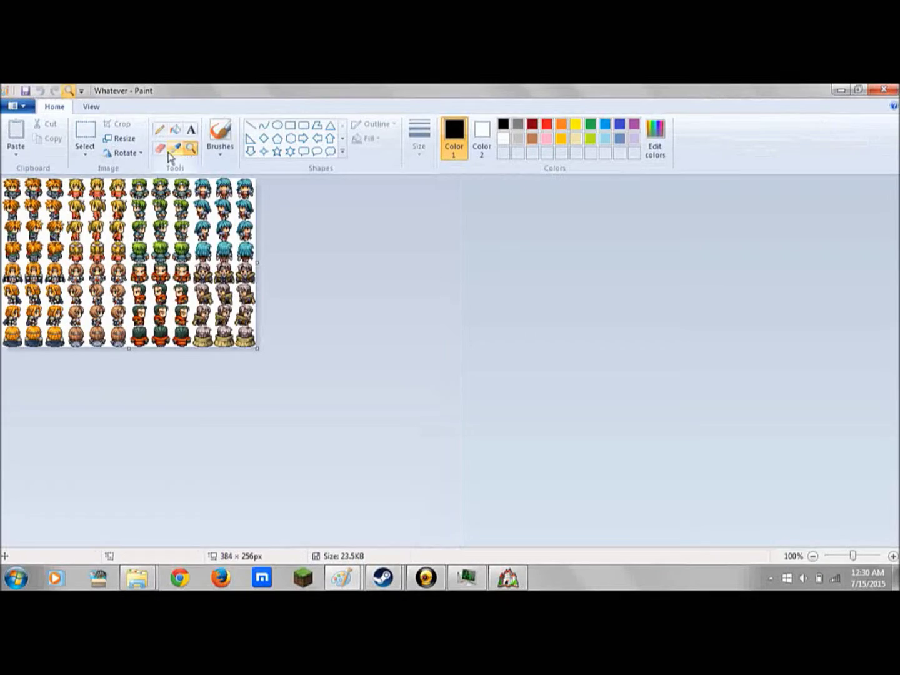
left_click(5, 196)
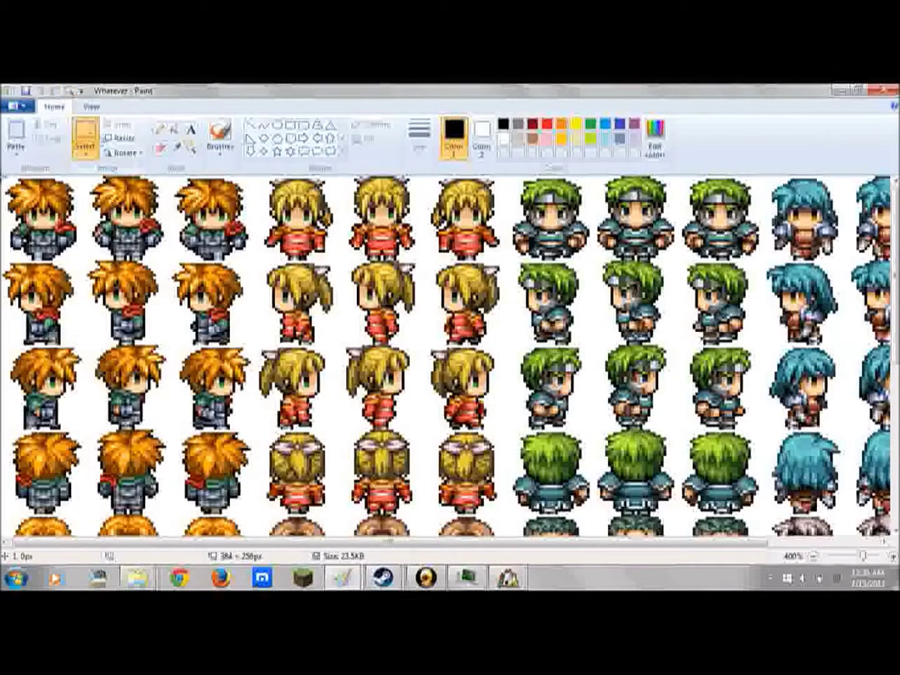
left_click_drag(2, 178, 83, 259)
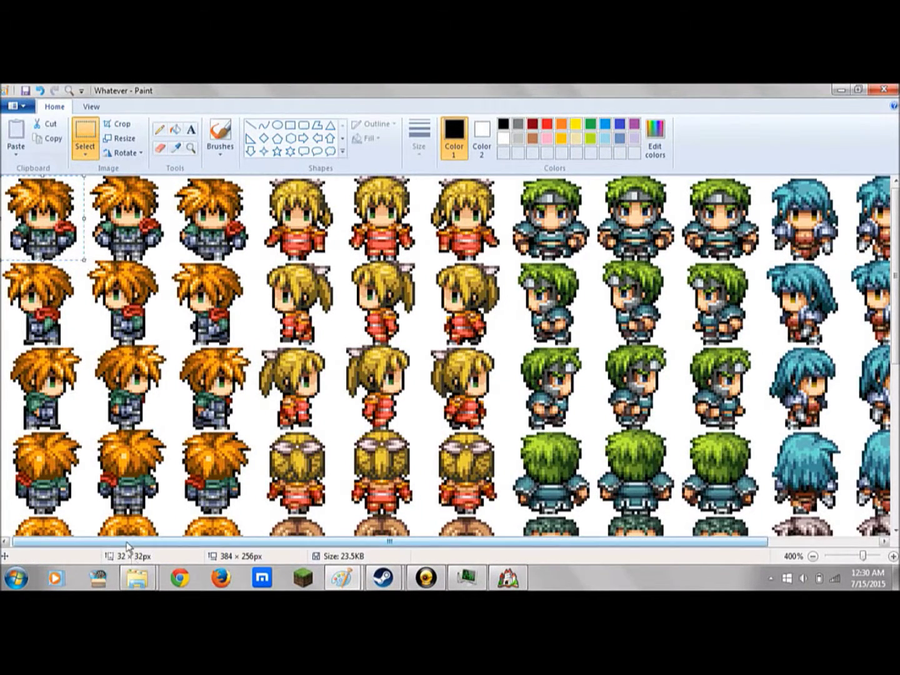
left_click(199, 245)
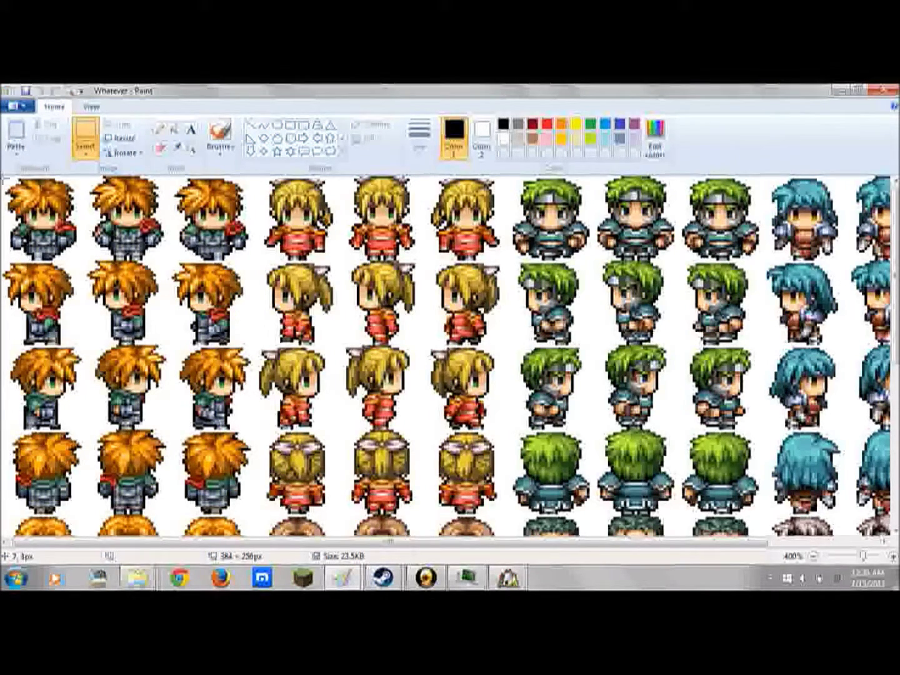
Delete the first 32 × 32 px sprite frame and sketch a black pencil outline figure in its place
left_click_drag(1, 177, 82, 258)
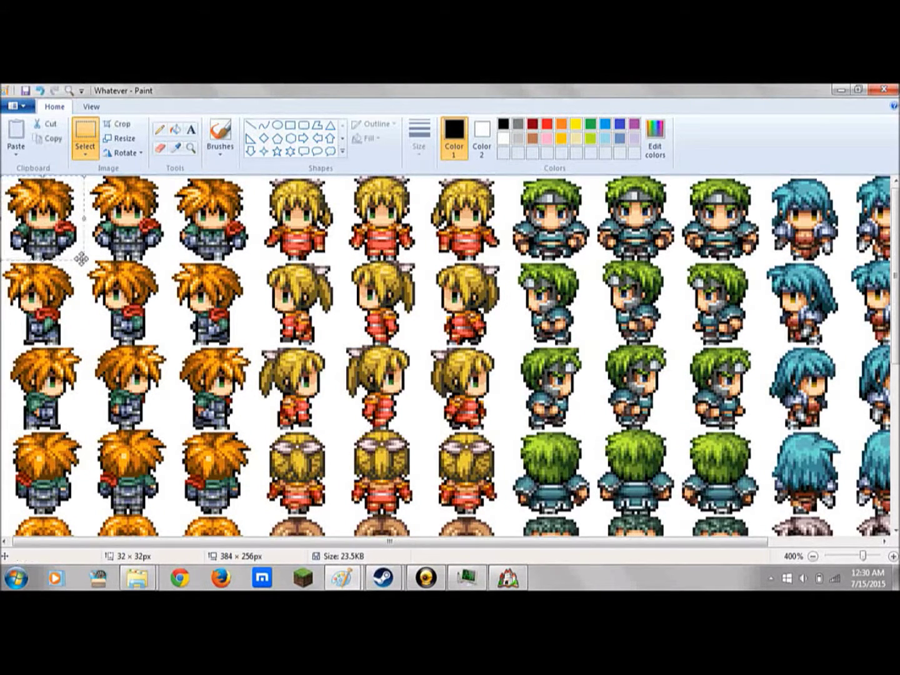
key("Delete")
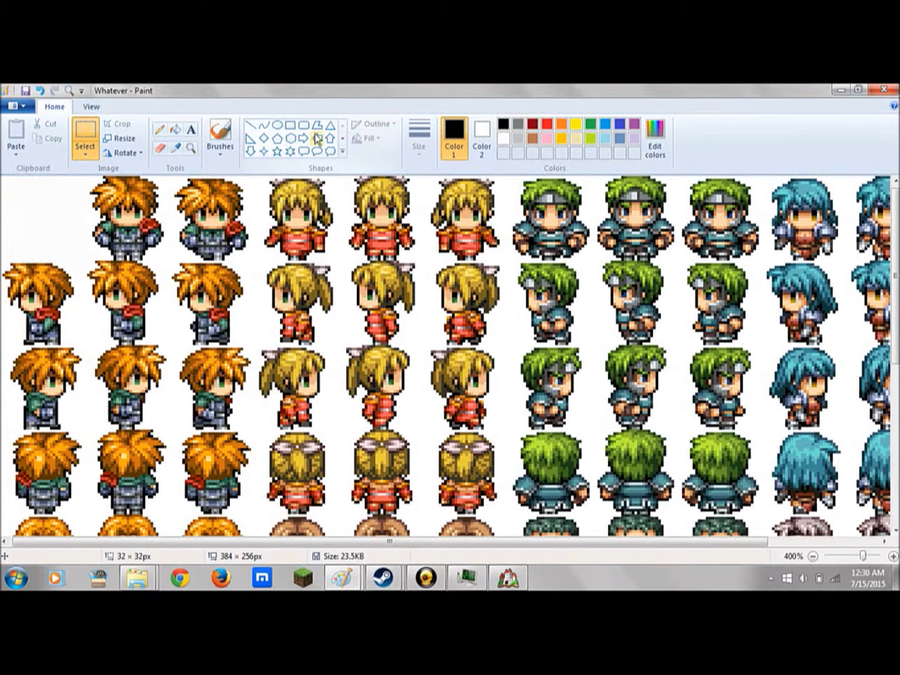
left_click(160, 129)
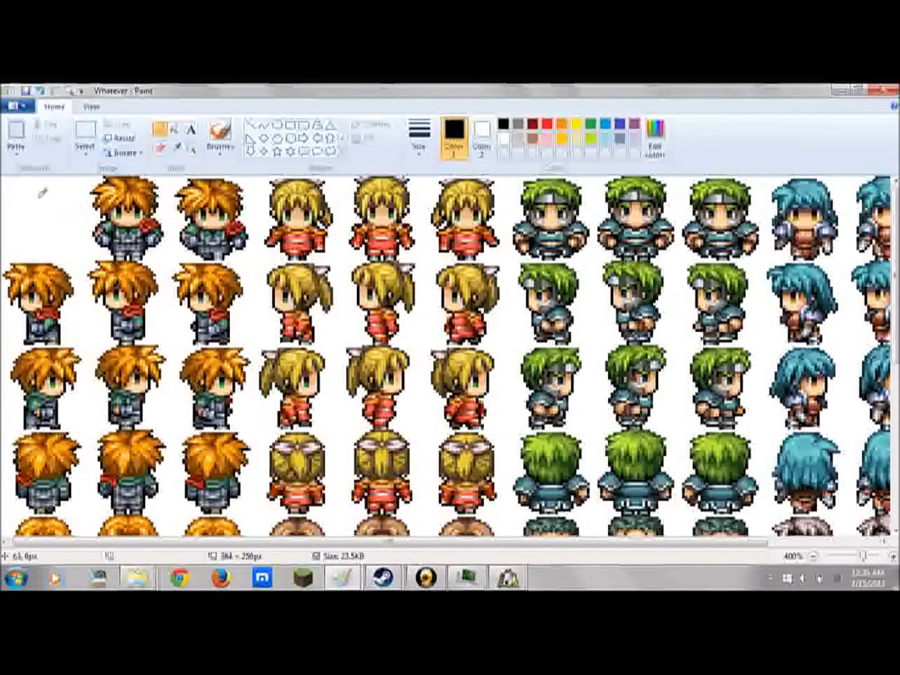
mouse_move(28, 192)
left_mouse_down()
mouse_move(51, 203)
mouse_move(29, 190)
mouse_move(44, 241)
mouse_move(52, 223)
left_mouse_up()
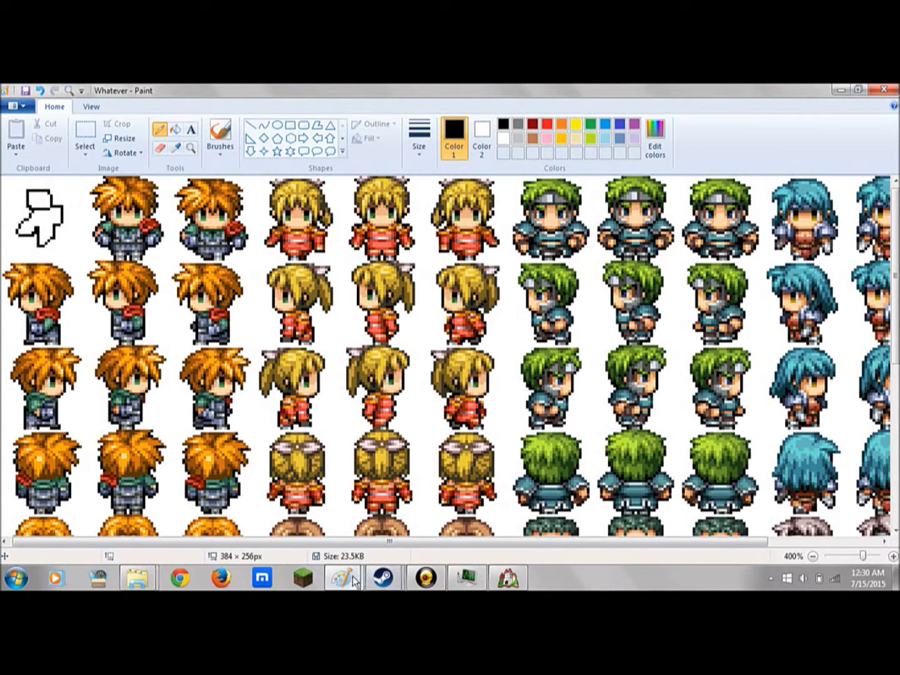
Close the Whatever image in Paint without saving the changes
mouse_move(349, 579)
left_click(285, 486)
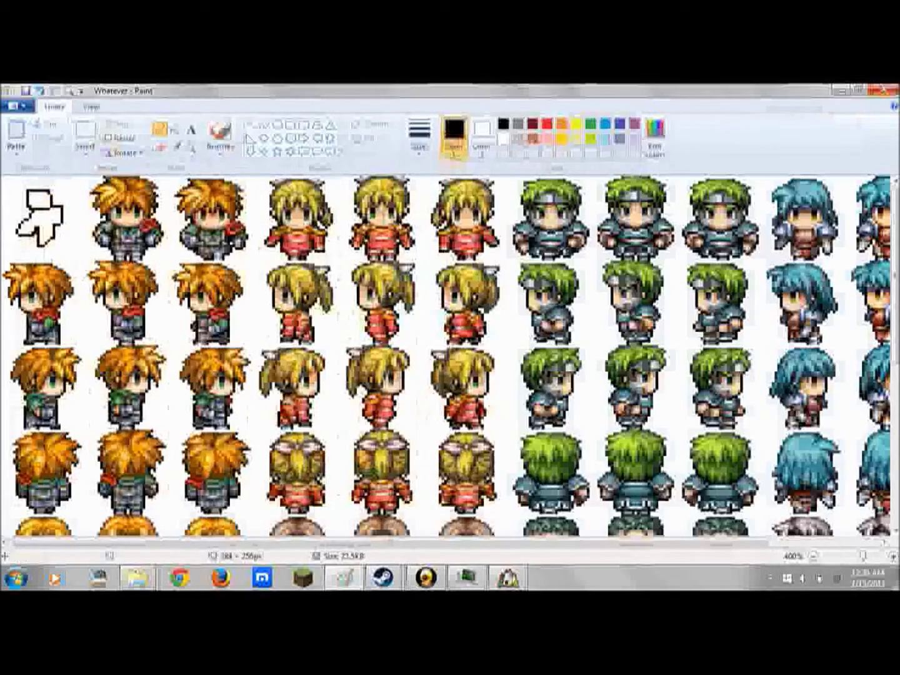
left_click(883, 90)
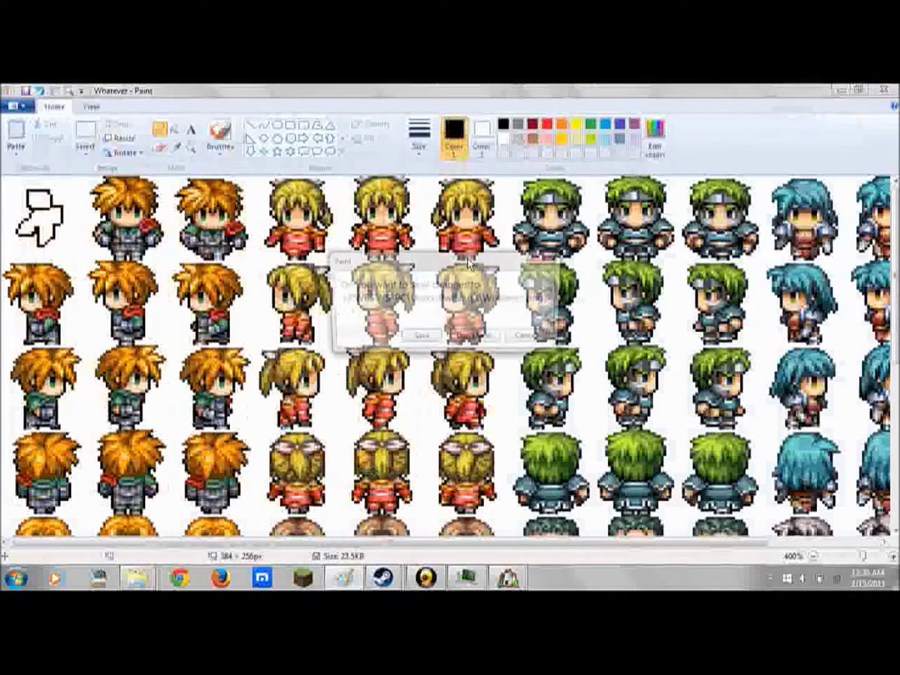
left_click(468, 338)
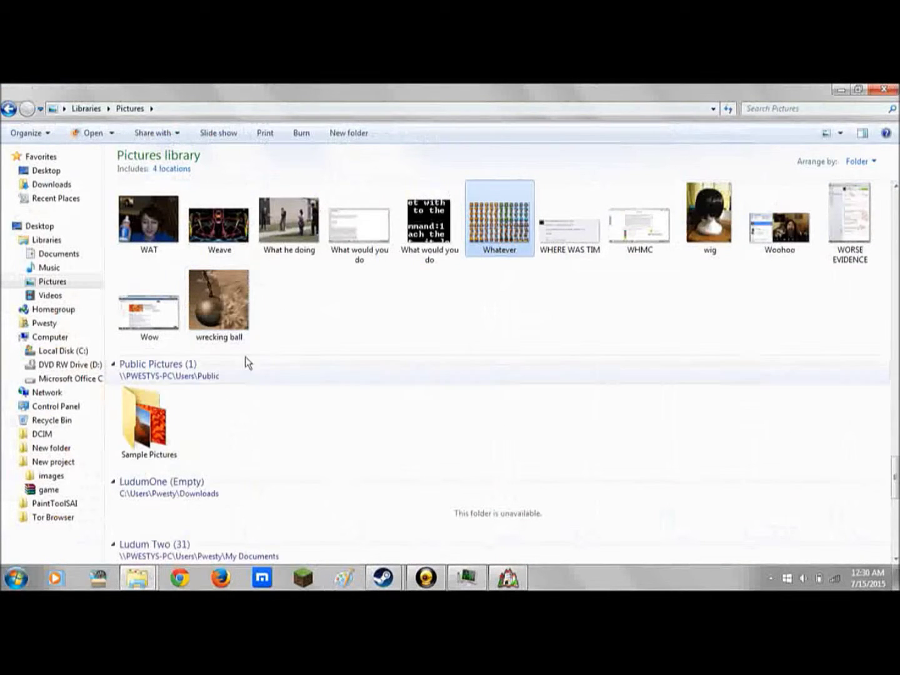
Examine the Central Spritesheet image from the A Cute Game folder at enlarged size, closing the viewer when done
left_click(137, 578)
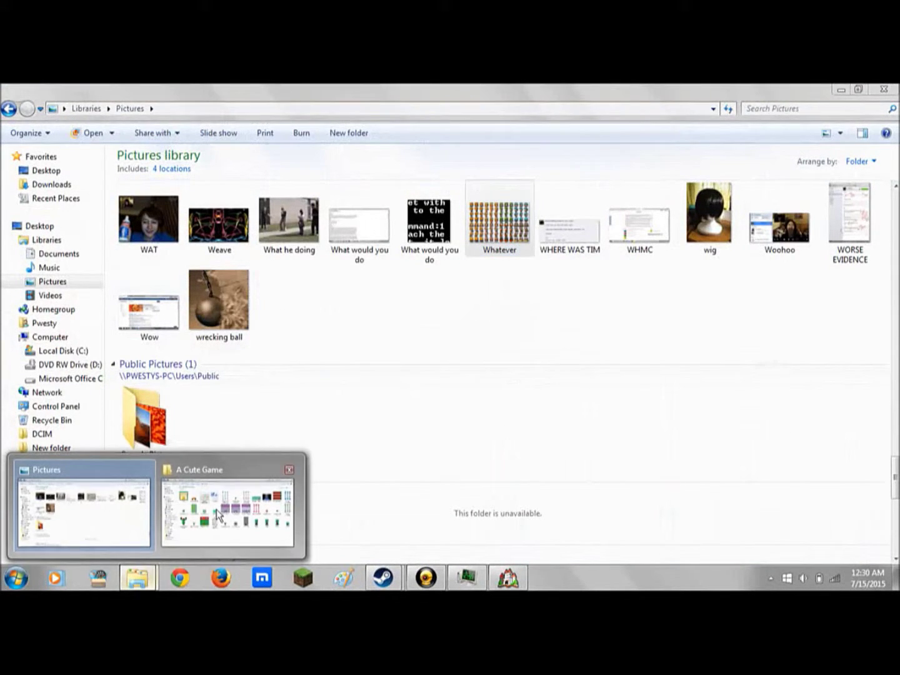
left_click(219, 506)
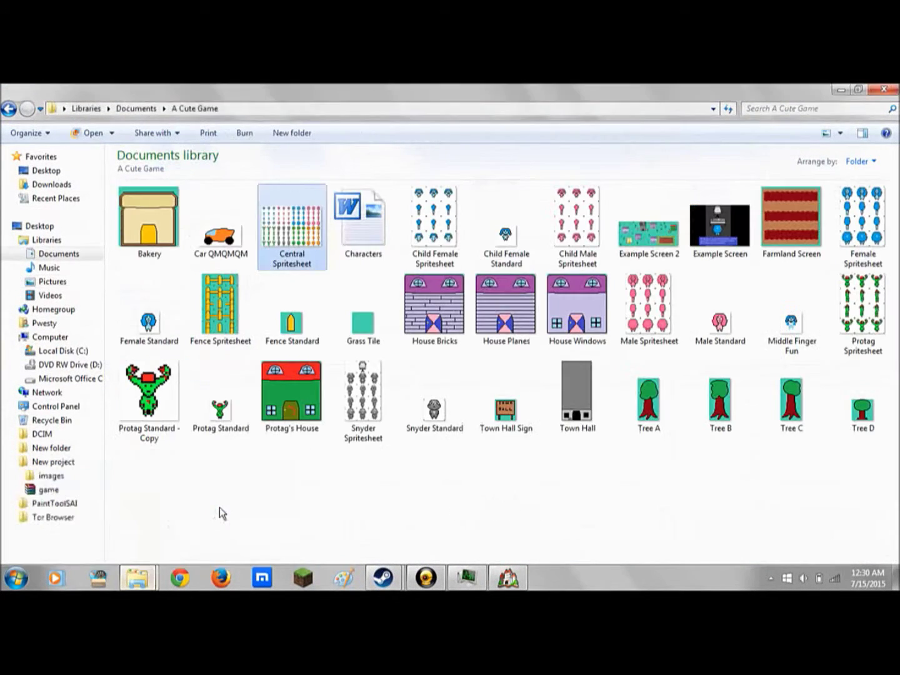
double_click(282, 226)
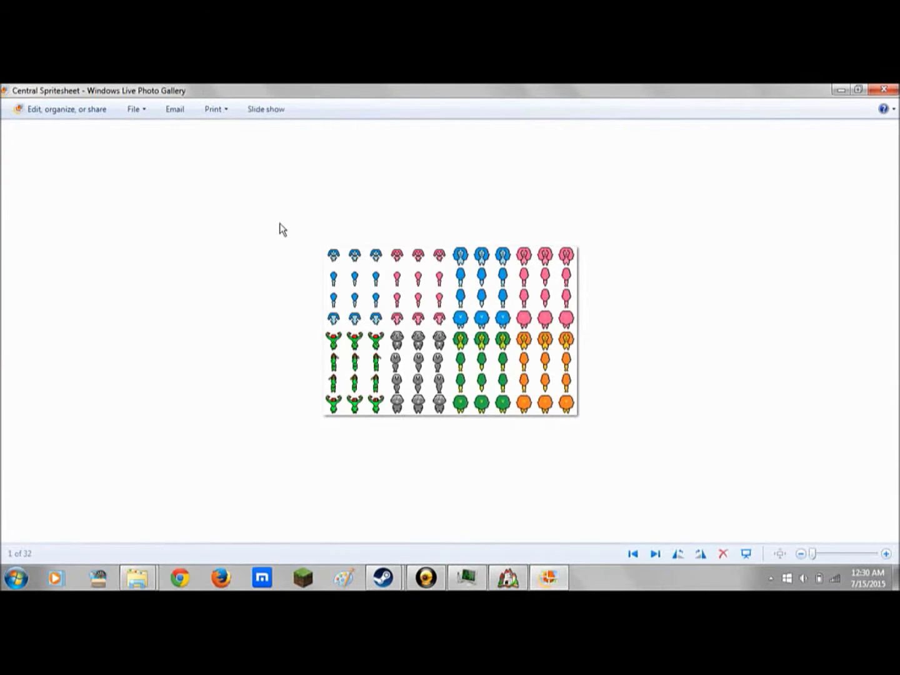
left_click_drag(813, 554, 845, 554)
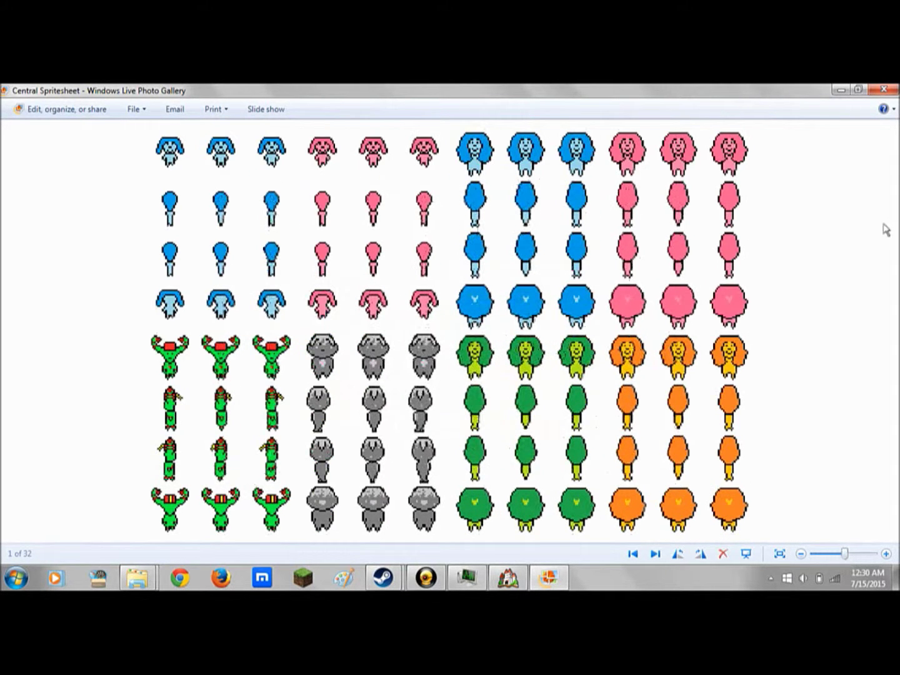
left_click(883, 89)
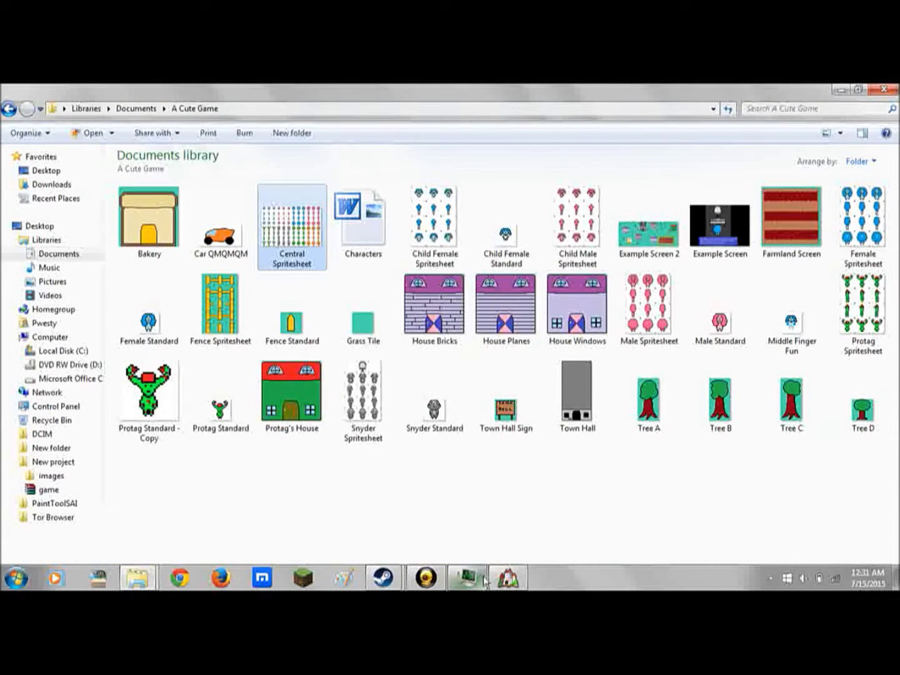
Switch back to RPG Maker VX Ace and start importing a graphic into Graphics/Characters
left_click(508, 577)
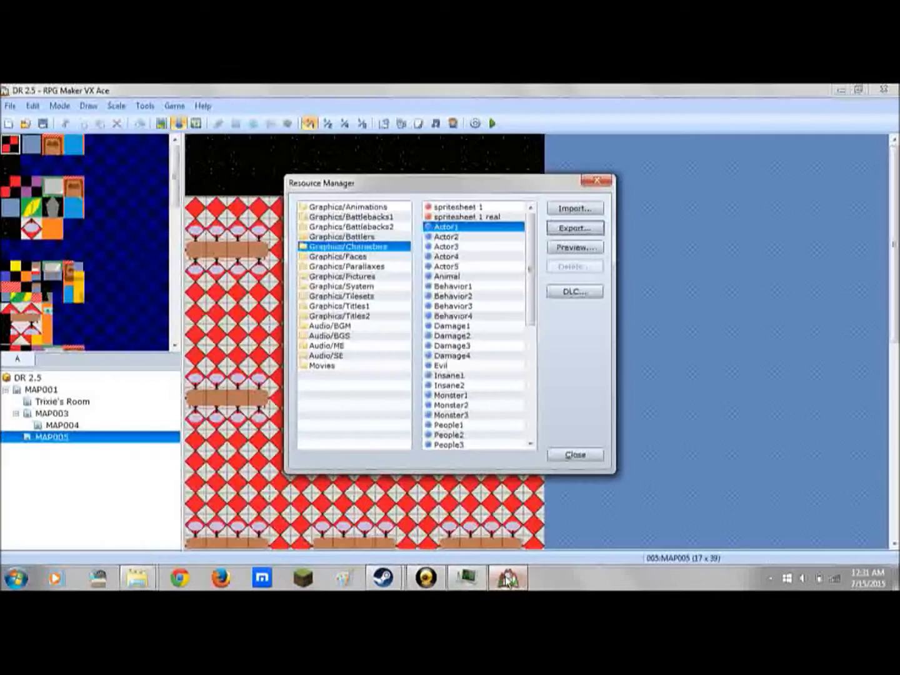
left_click(586, 209)
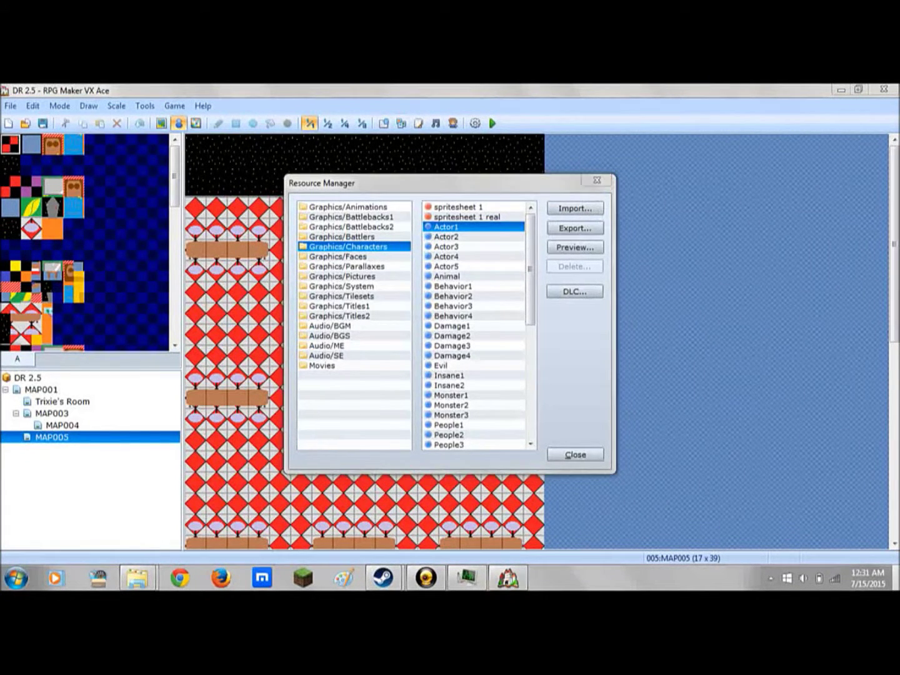
Switch from RPG Maker to GIMP and start opening an existing image
left_click(896, 578)
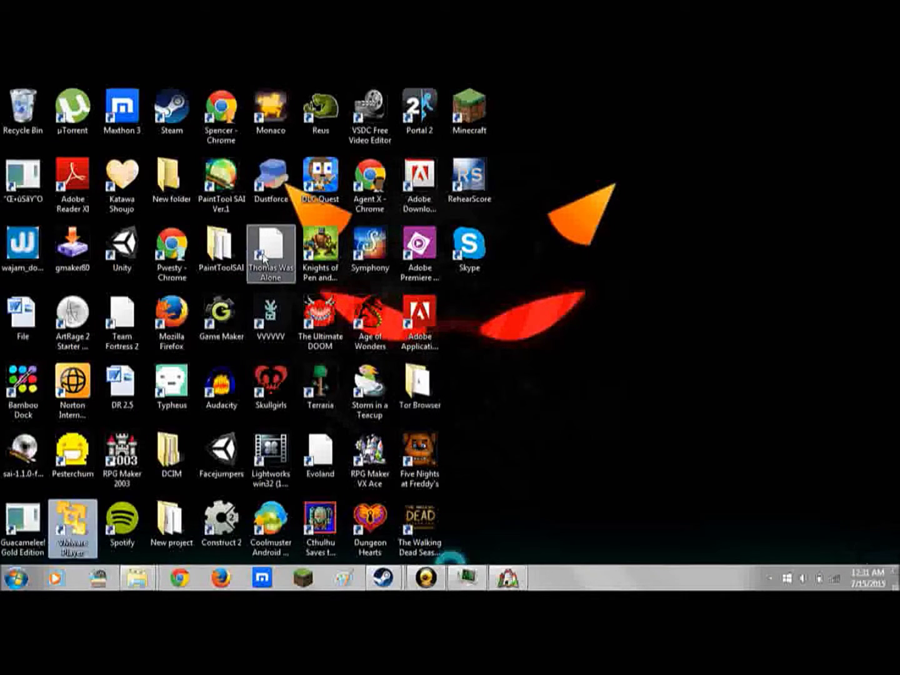
key("g")
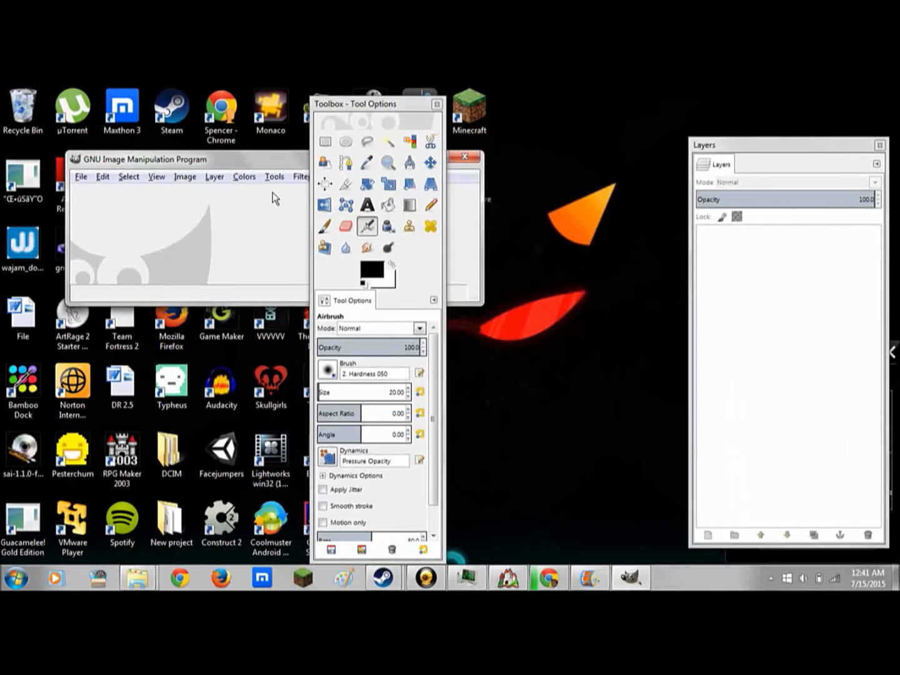
key("ctrl+o")
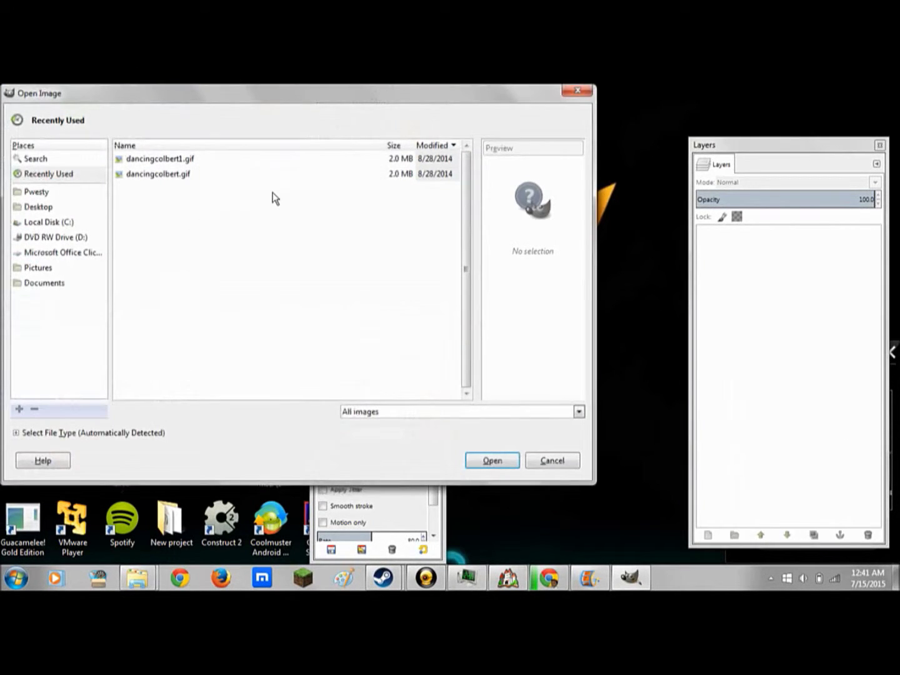
left_click(75, 195)
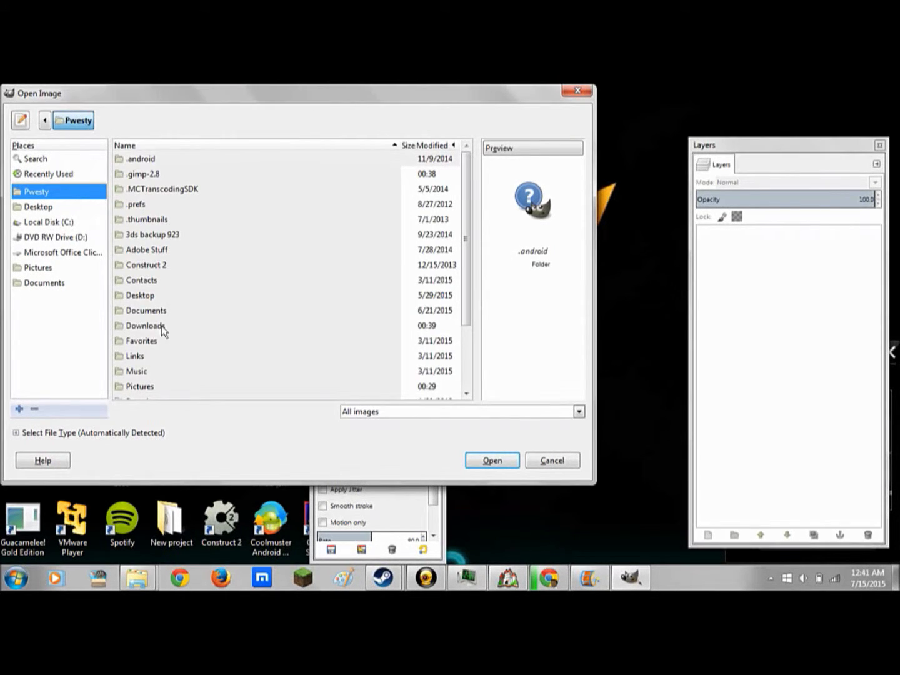
double_click(150, 386)
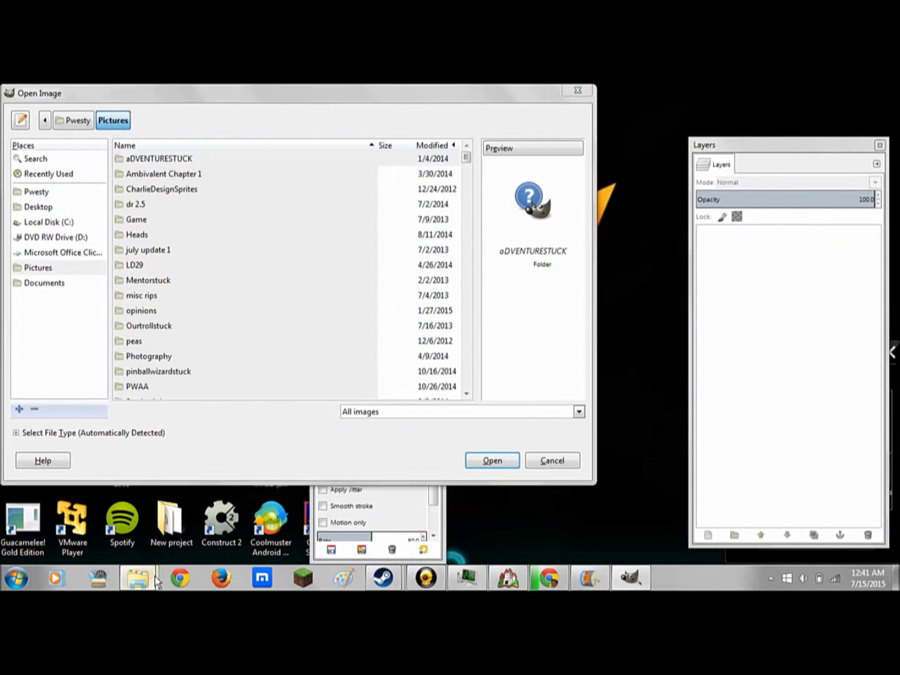
mouse_move(136, 578)
mouse_move(207, 534)
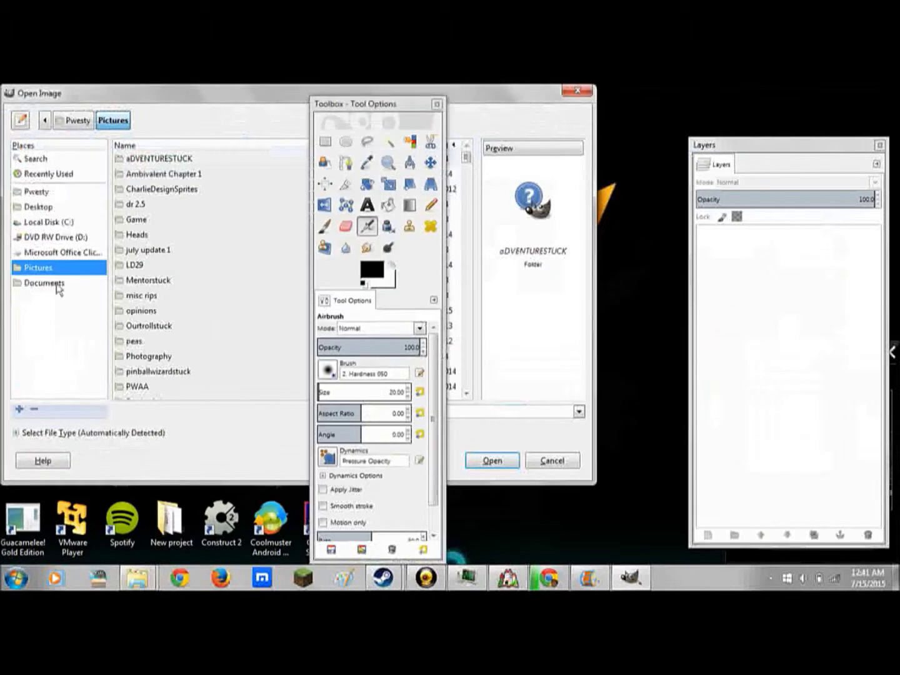
Open Central Spritesheet.png from the A Cute Game folder in Documents, moving the toolbox clear of the file list and image
left_click(55, 282)
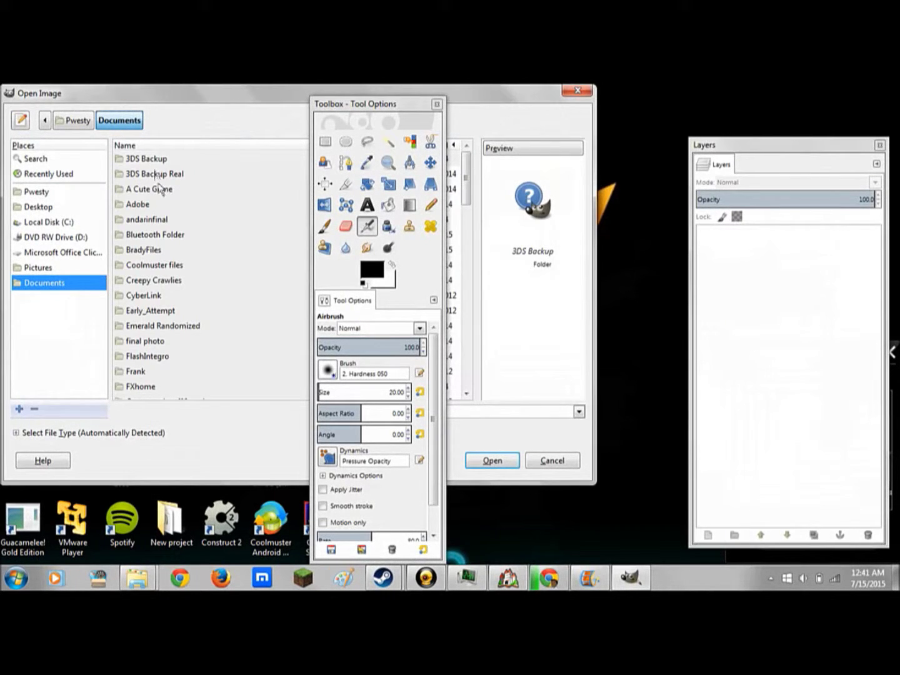
double_click(162, 187)
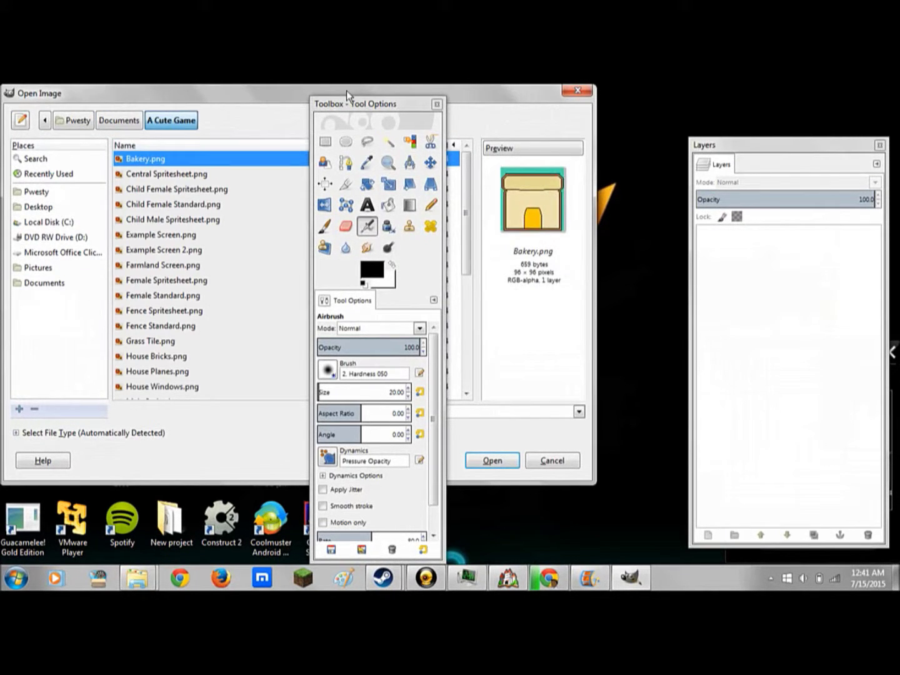
left_click(356, 105)
left_click_drag(357, 105, 688, 118)
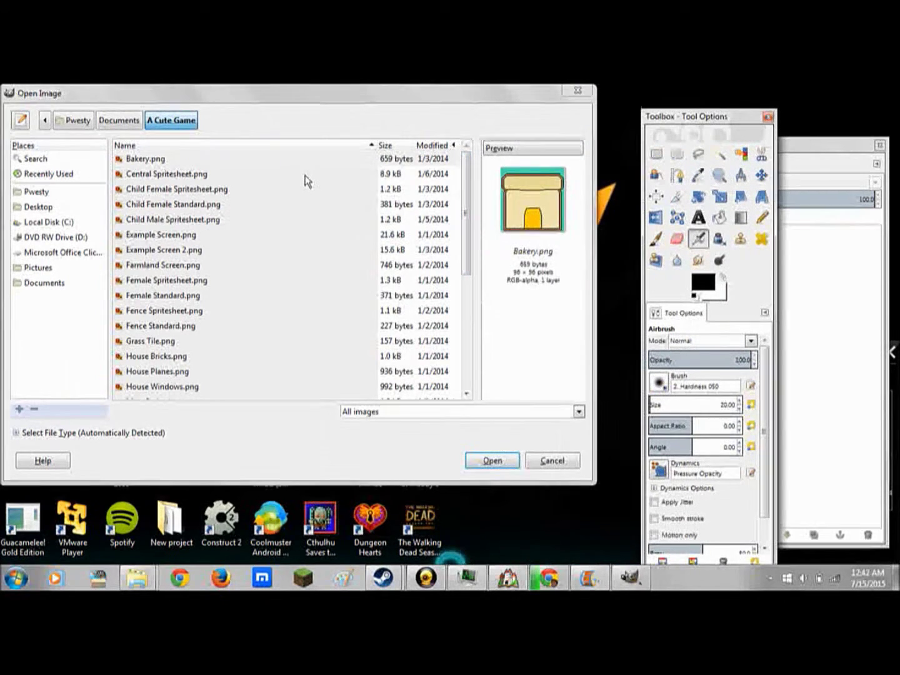
left_click(306, 180)
double_click(306, 175)
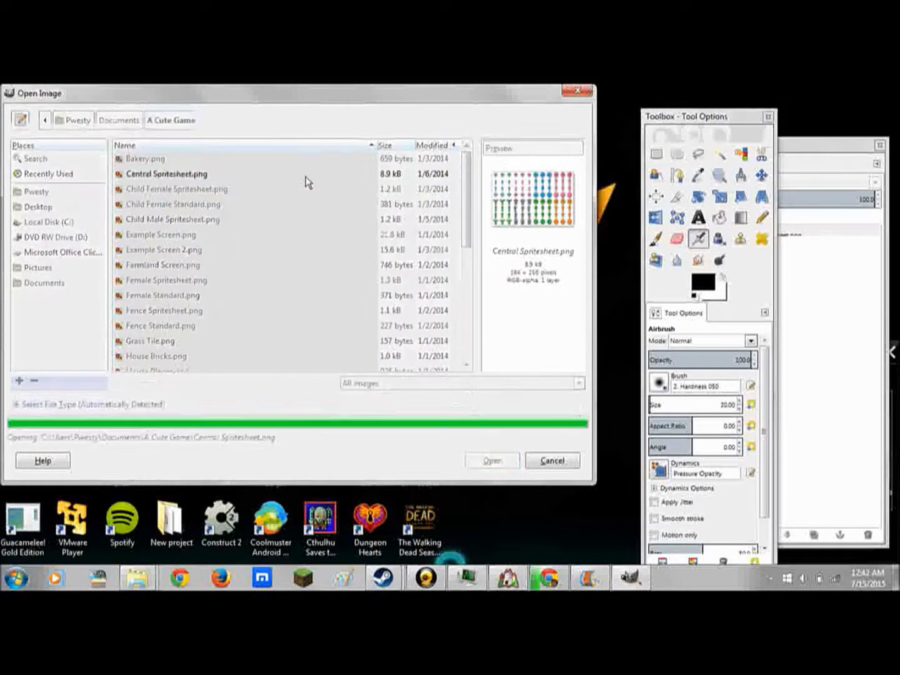
left_click_drag(685, 118, 616, 118)
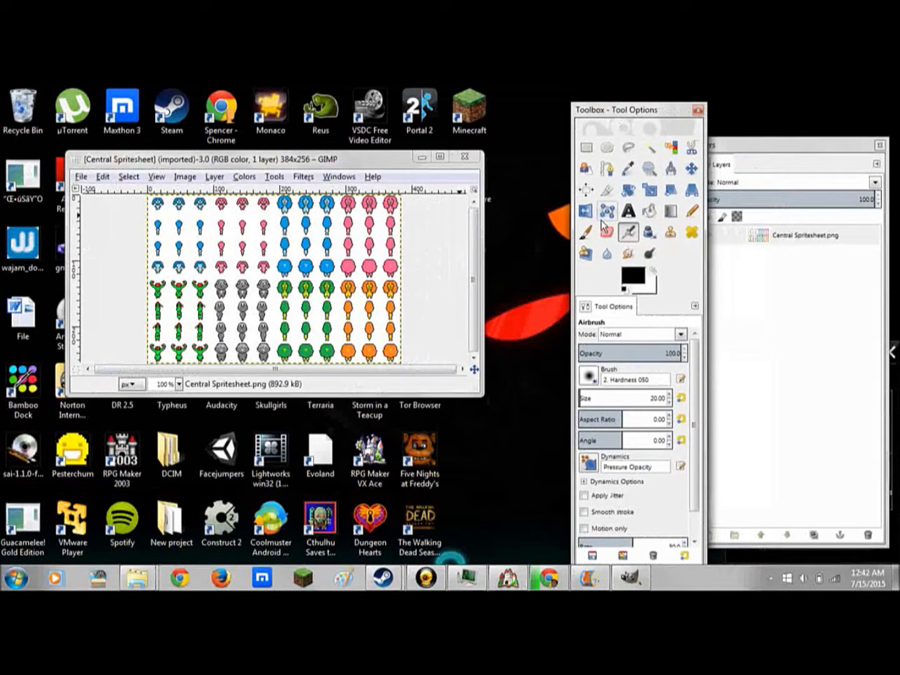
Select the white background around the sprites with Fuzzy Select at a threshold of 1.0 and delete it
left_click(649, 147)
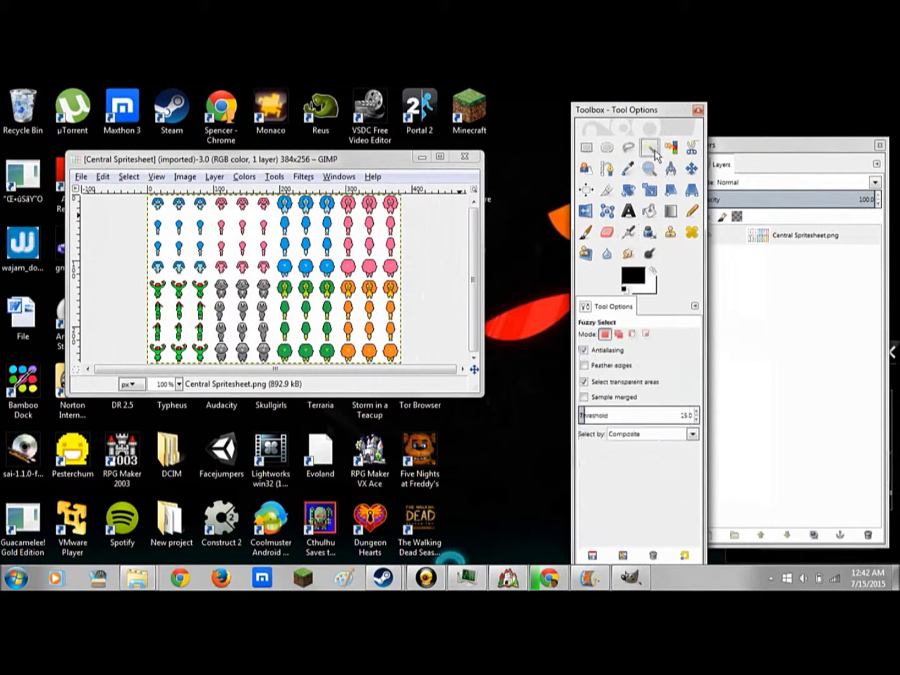
mouse_move(580, 415)
left_mouse_down()
mouse_move(684, 415)
mouse_move(579, 418)
left_mouse_up()
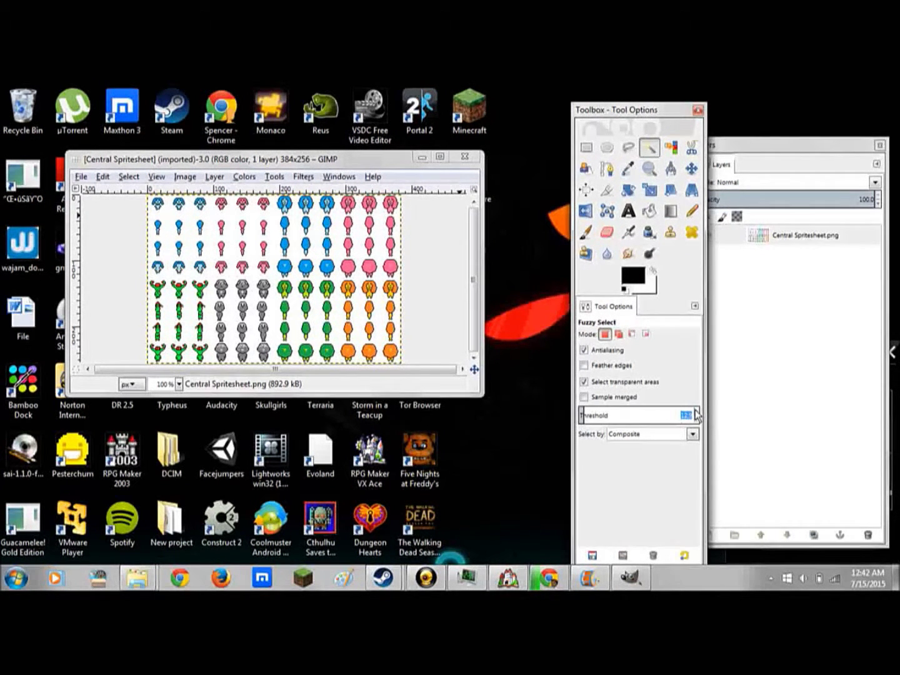
left_click(334, 325)
key("Delete")
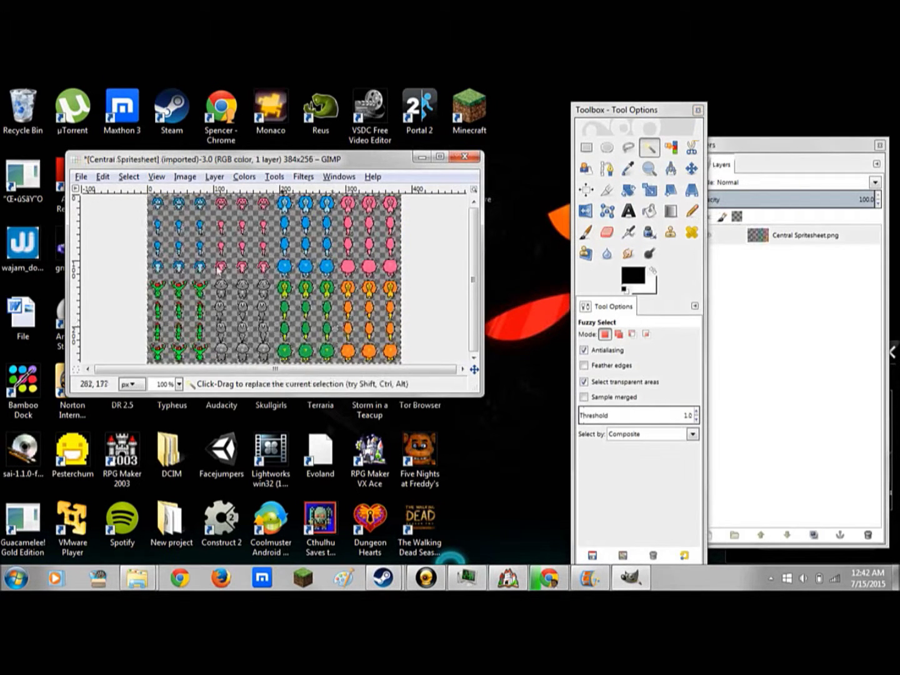
Save the edited spritesheet as Transparent Central Spritesheet.xcf in the A Cute Game folder
left_click(81, 176)
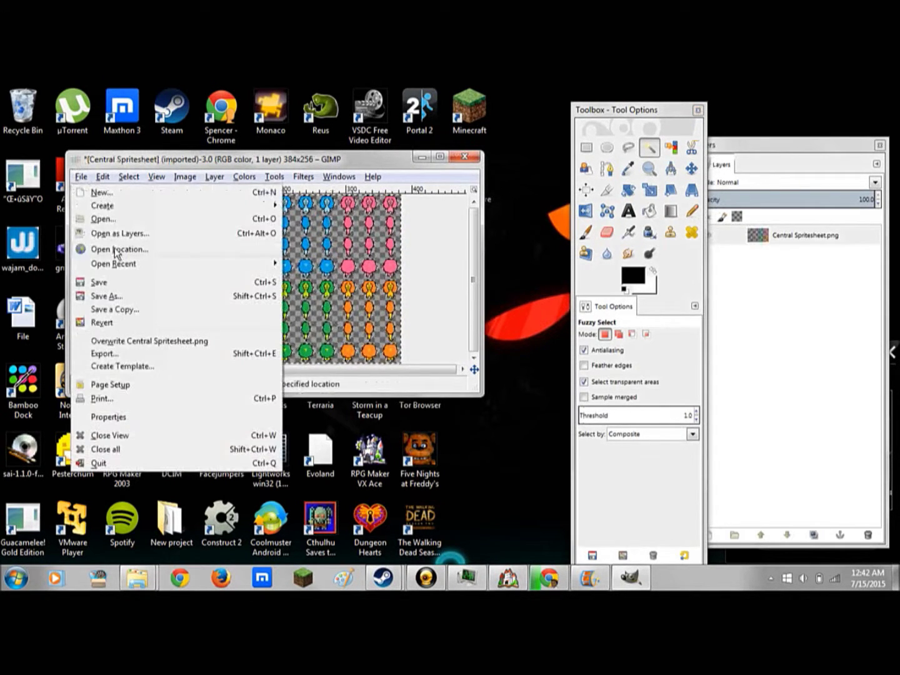
left_click(107, 295)
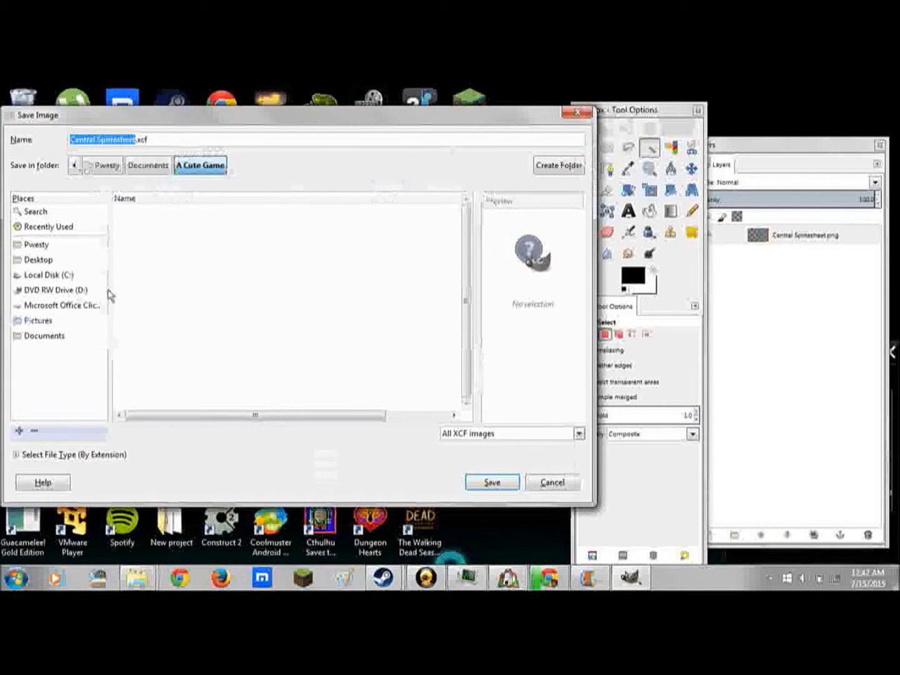
key("Home")
type("Transparent")
key("Return")
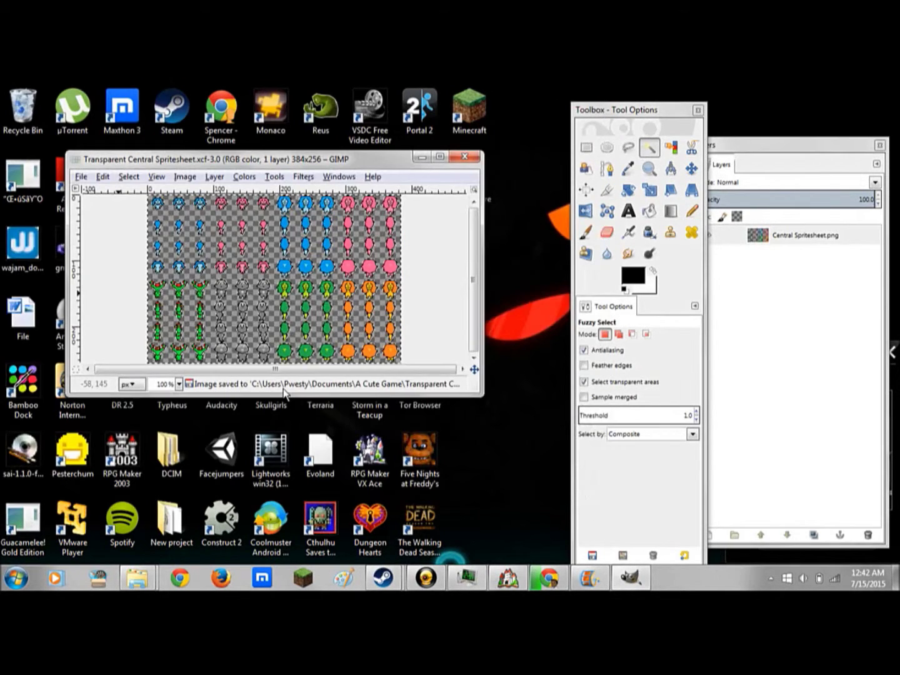
Switch to RPG Maker VX Ace, playtest a new game by walking the character from the hallway into a room, and close the playtest
left_click(508, 576)
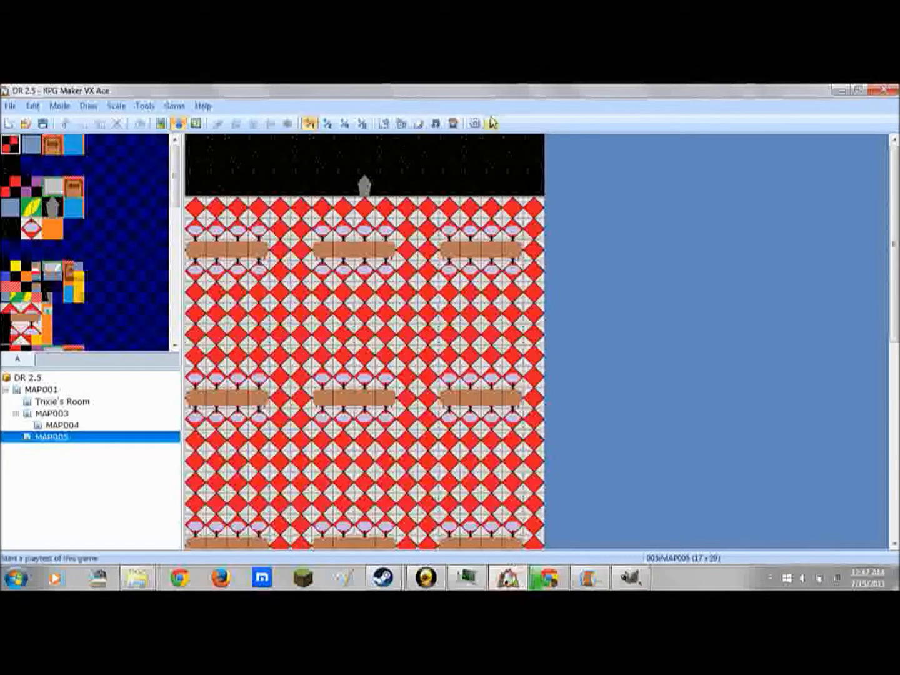
left_click(495, 123)
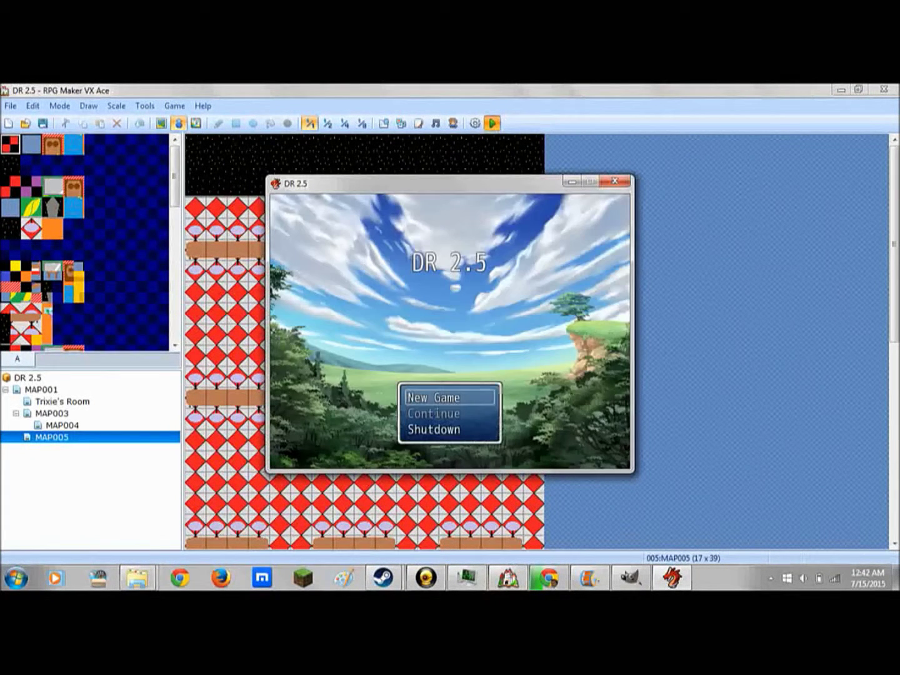
key("Return")
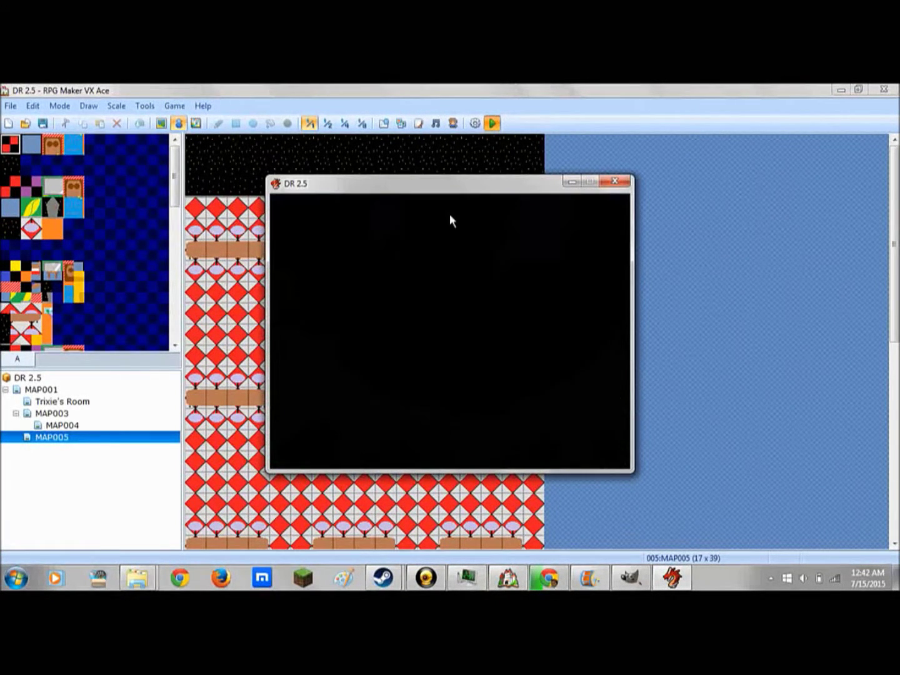
key("Left")
key("Down")
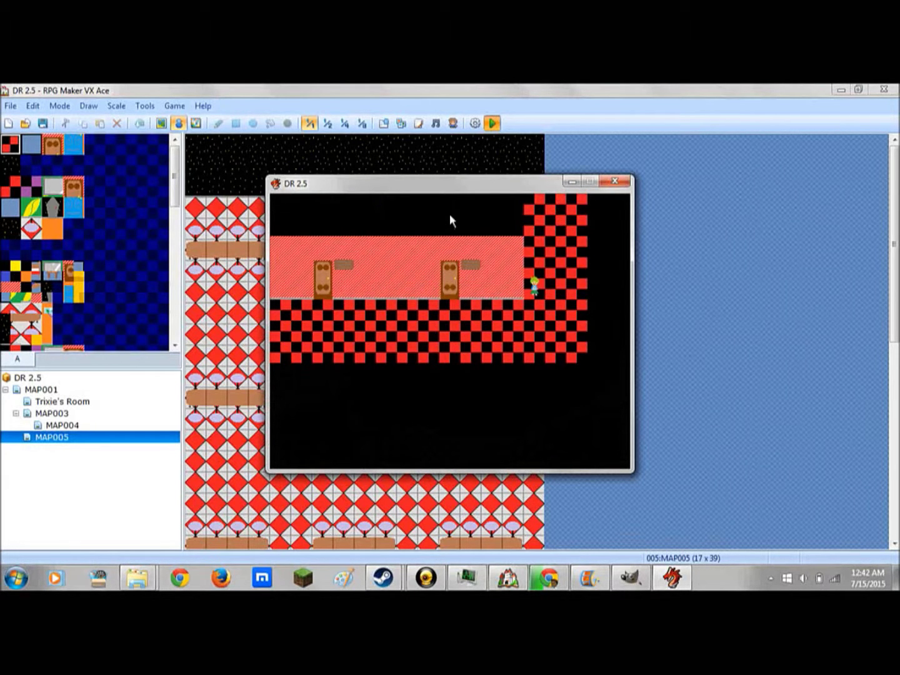
key("Left")
key("Left")
key("Up")
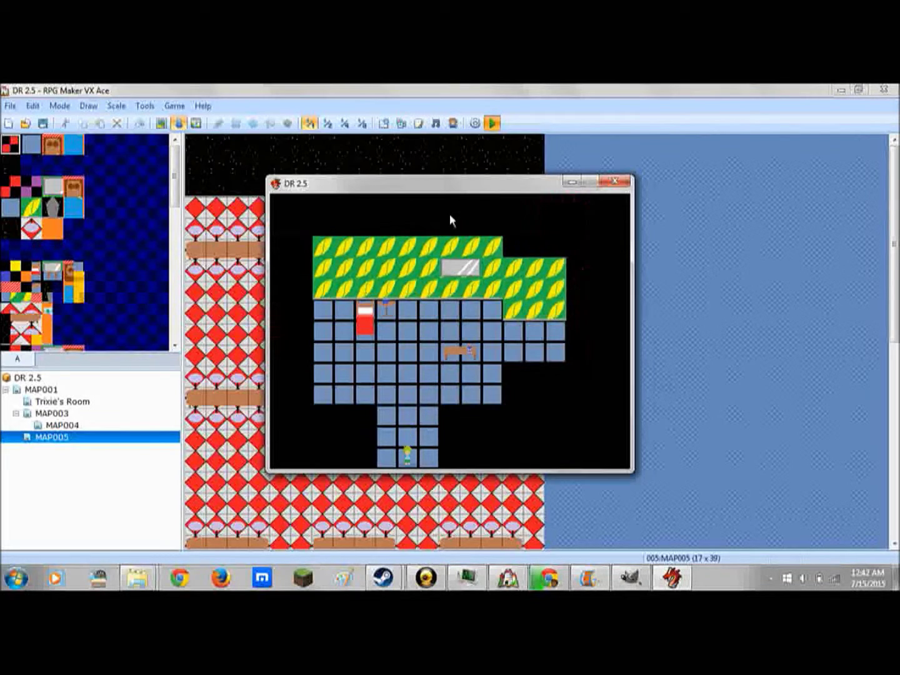
key("Down")
left_click(621, 181)
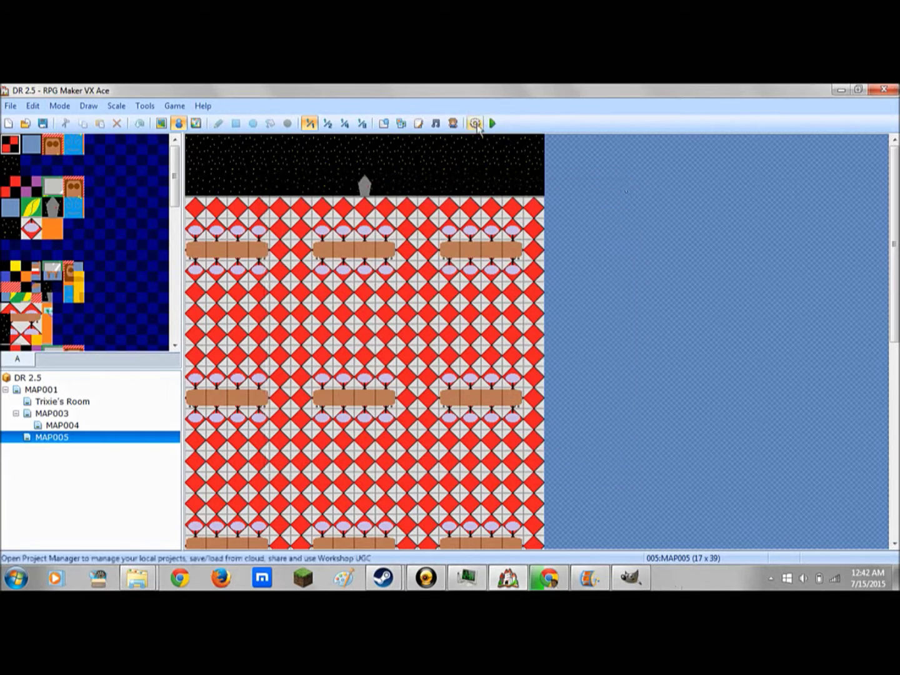
Start importing a graphic into Graphics/Characters in the Resource Manager and browse to the A Cute Game folder in Documents
left_click(146, 106)
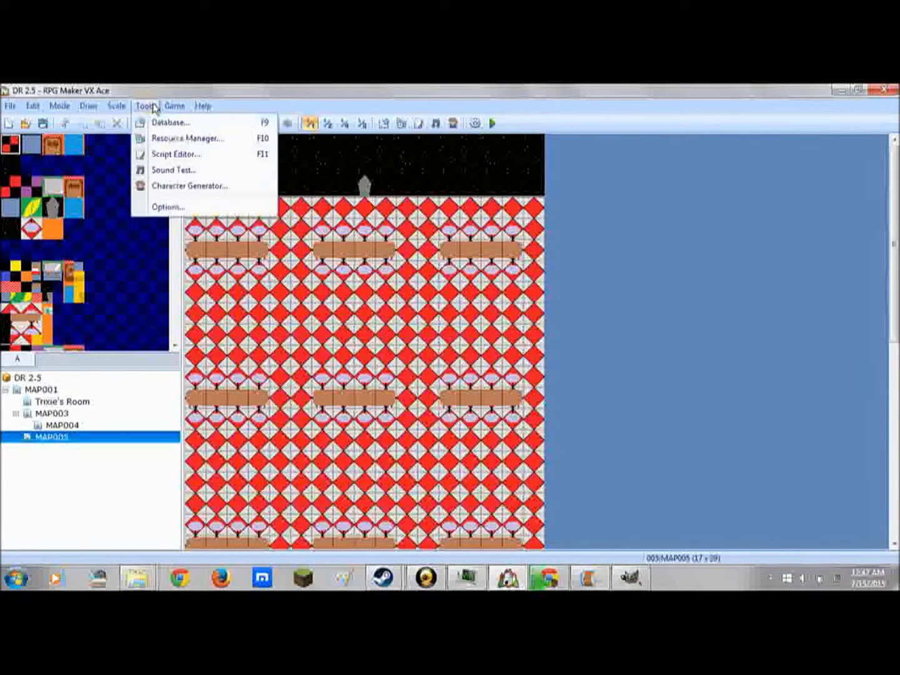
left_click(155, 139)
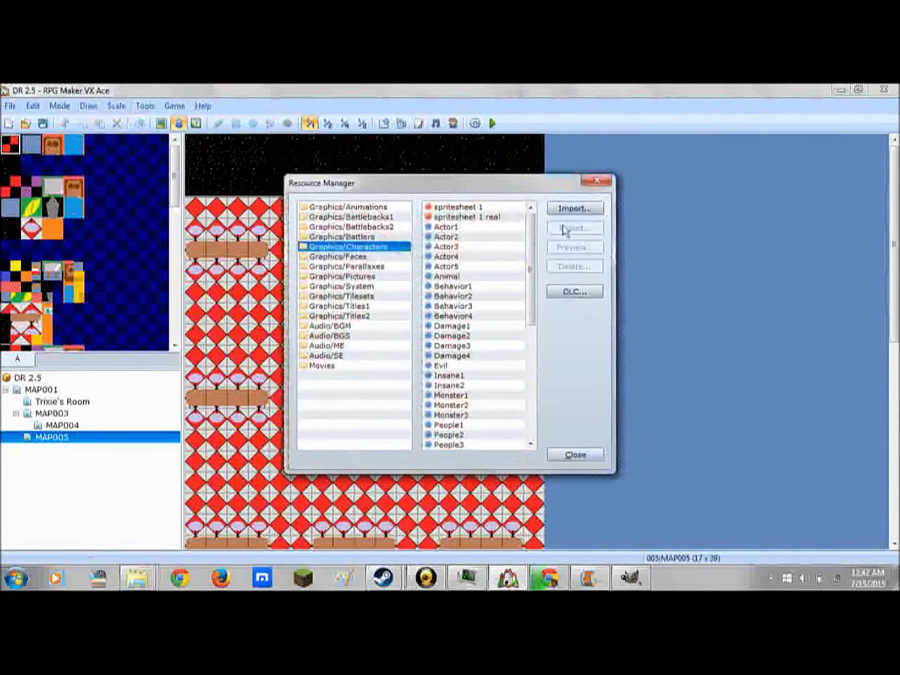
left_click(589, 209)
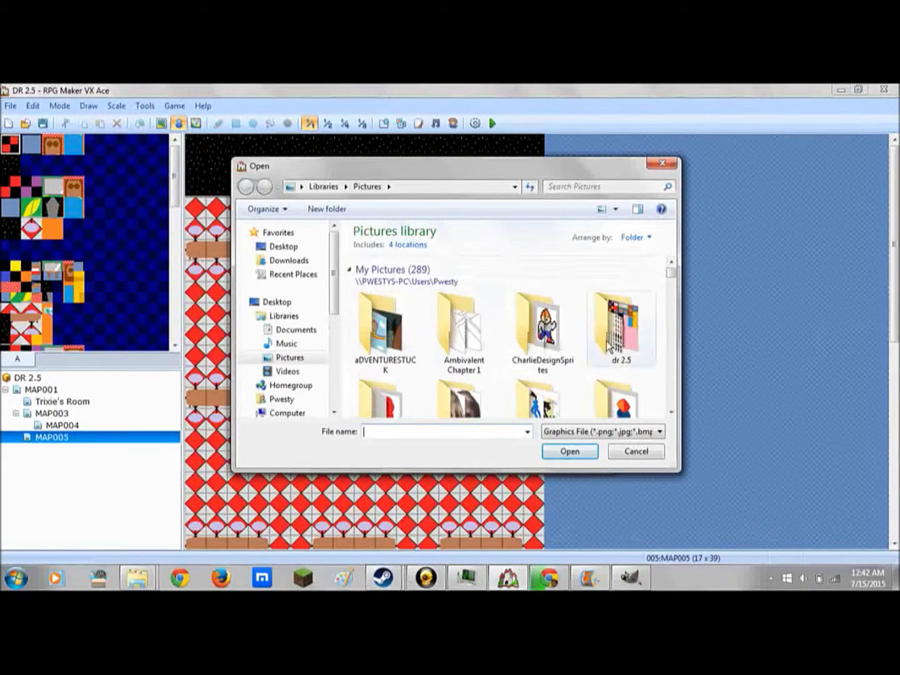
left_click(670, 412)
left_click(671, 412)
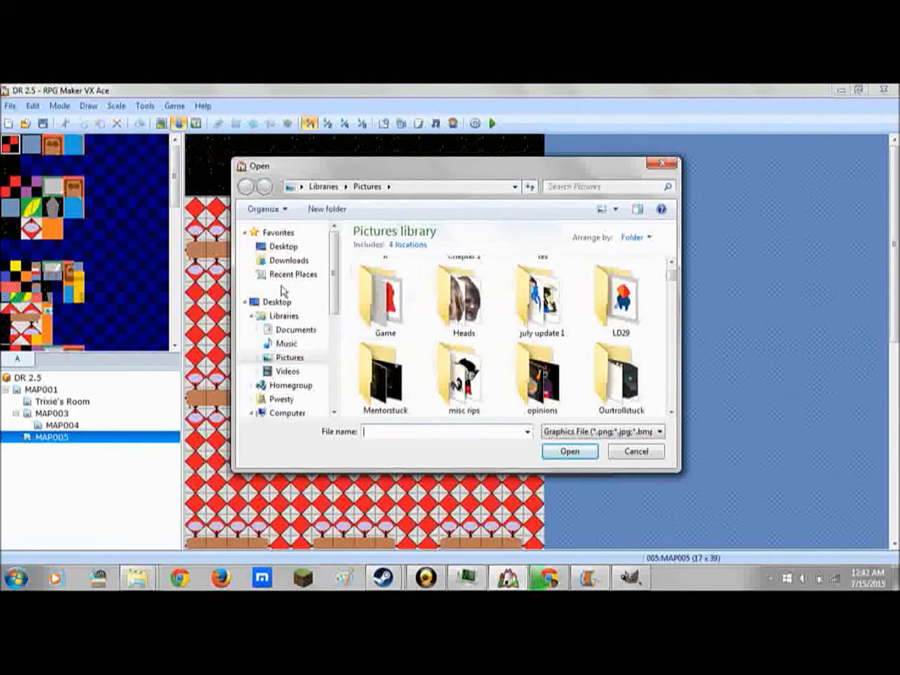
left_click(301, 334)
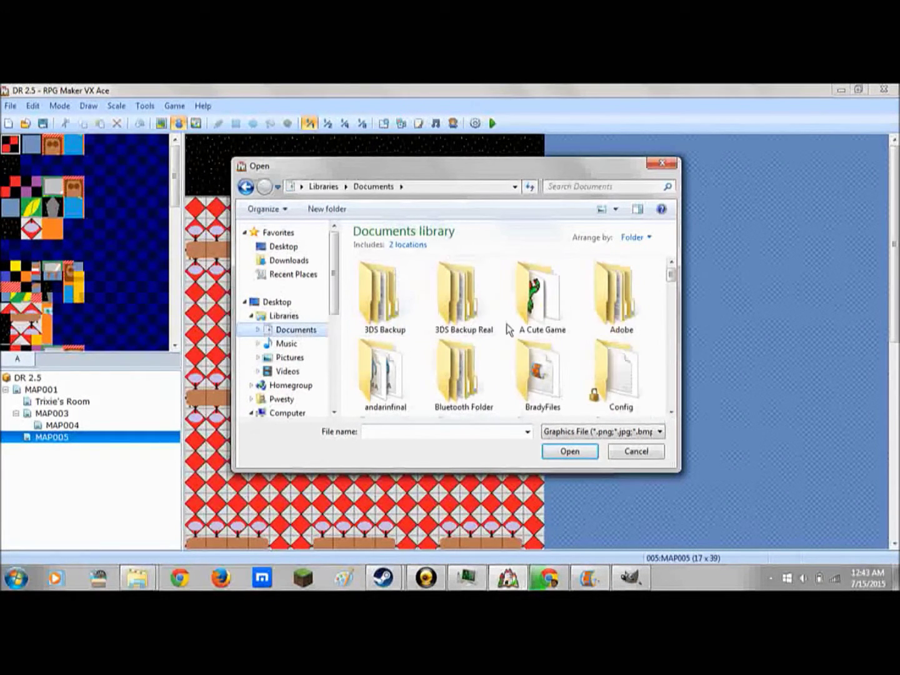
double_click(541, 310)
left_click(472, 308)
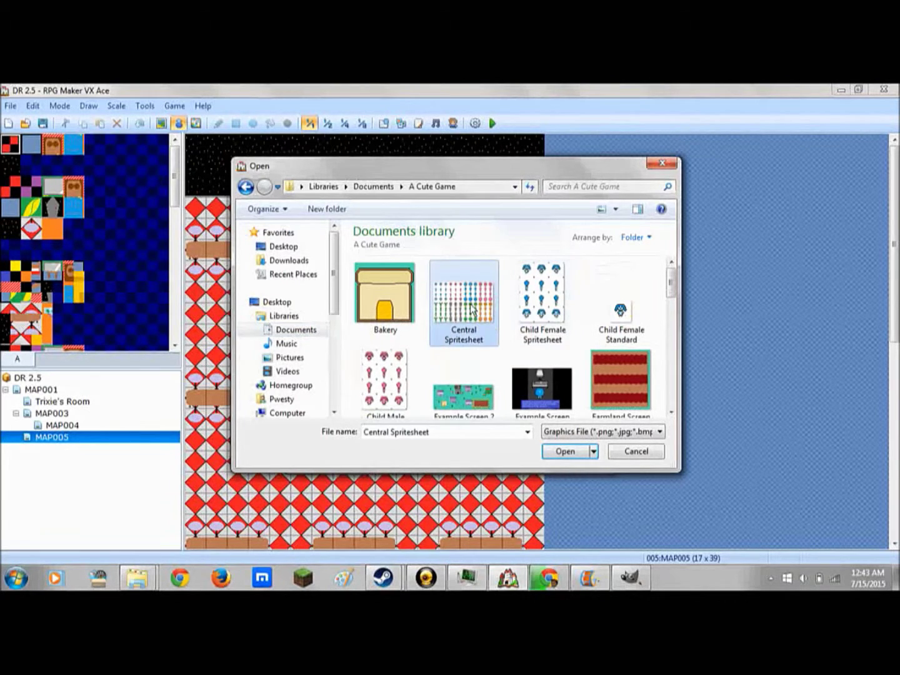
double_click(472, 308)
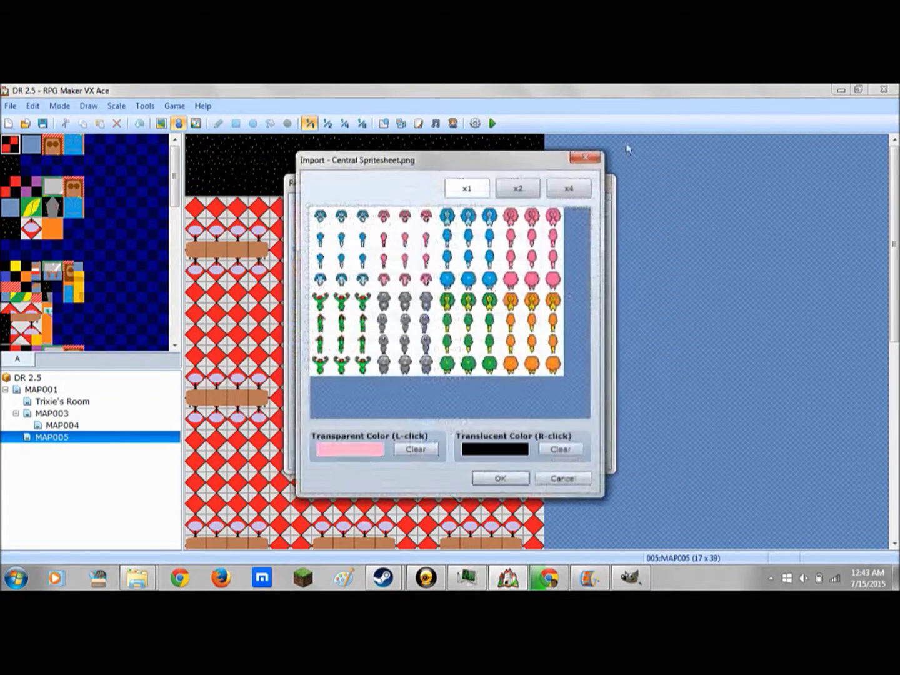
left_click(581, 160)
Restart the graphic import and look through the A Cute Game folder and file type options for the transparent spritesheet
left_click(574, 207)
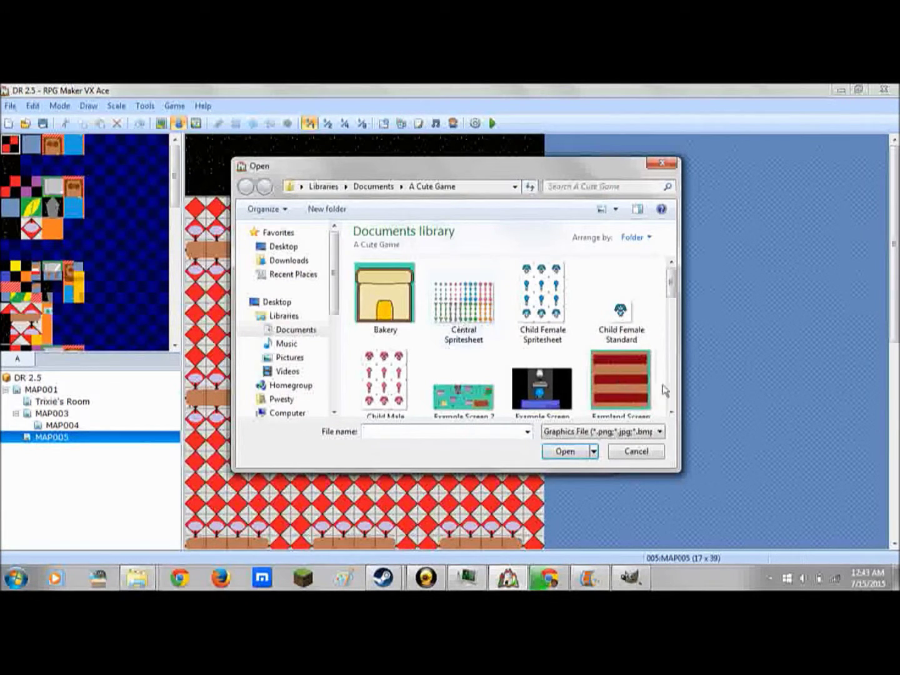
scroll(672, 388, "down", 6)
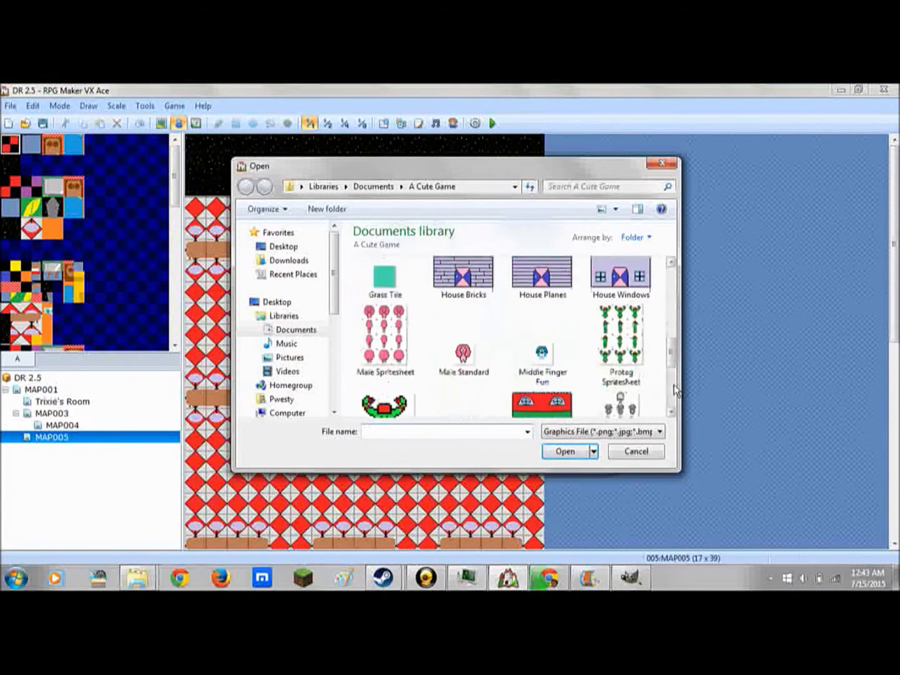
scroll(675, 390, "down", 2)
scroll(676, 390, "down", 2)
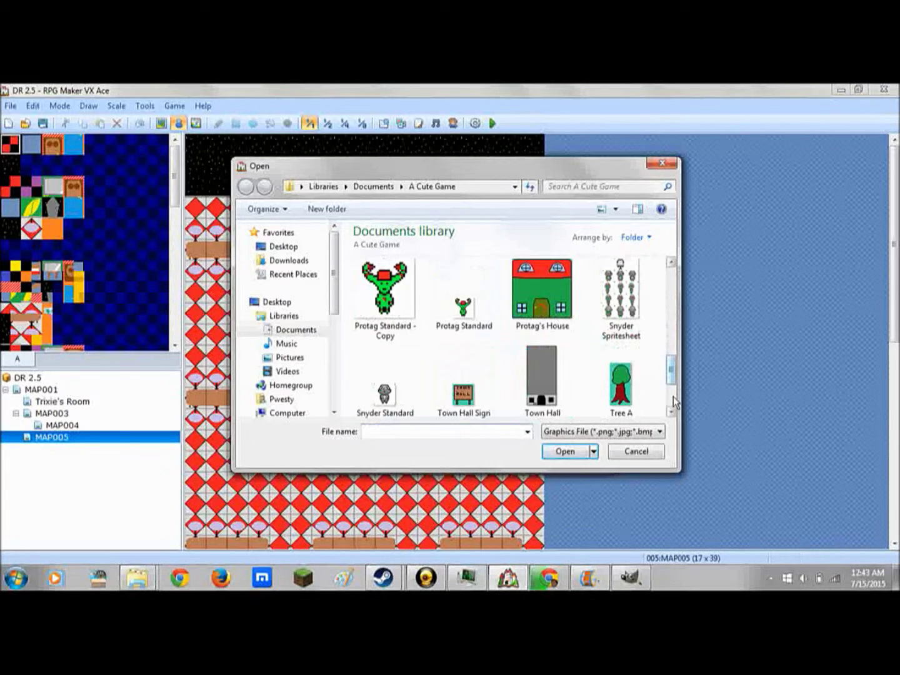
scroll(675, 400, "down", 2)
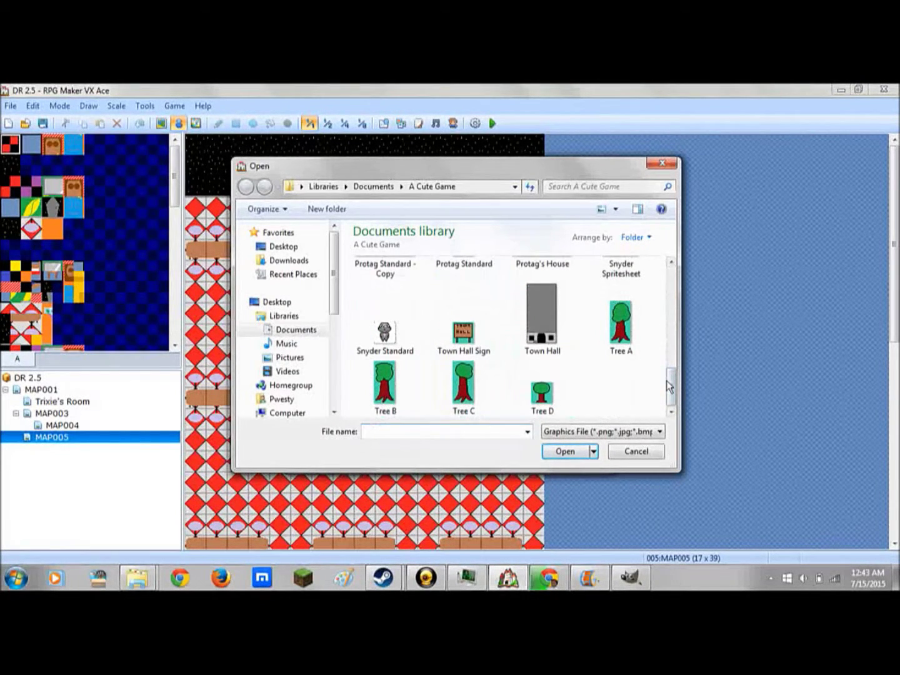
left_click(653, 431)
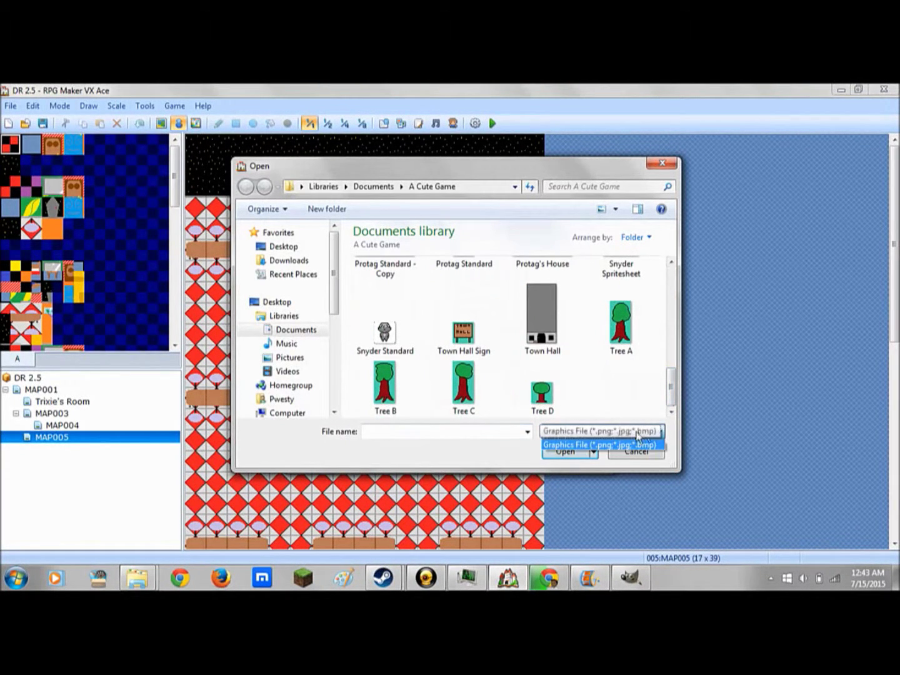
left_click(641, 441)
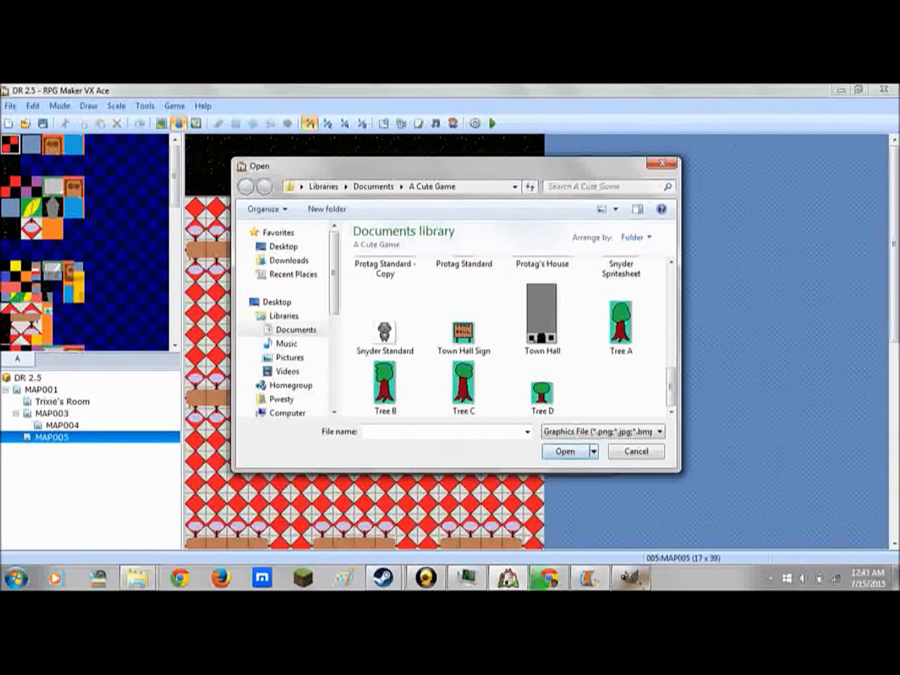
Switch to GIMP and export the image as Transparent Central Spritesheet.png to the A Cute Game folder, keeping the offered PNG options
left_click(630, 578)
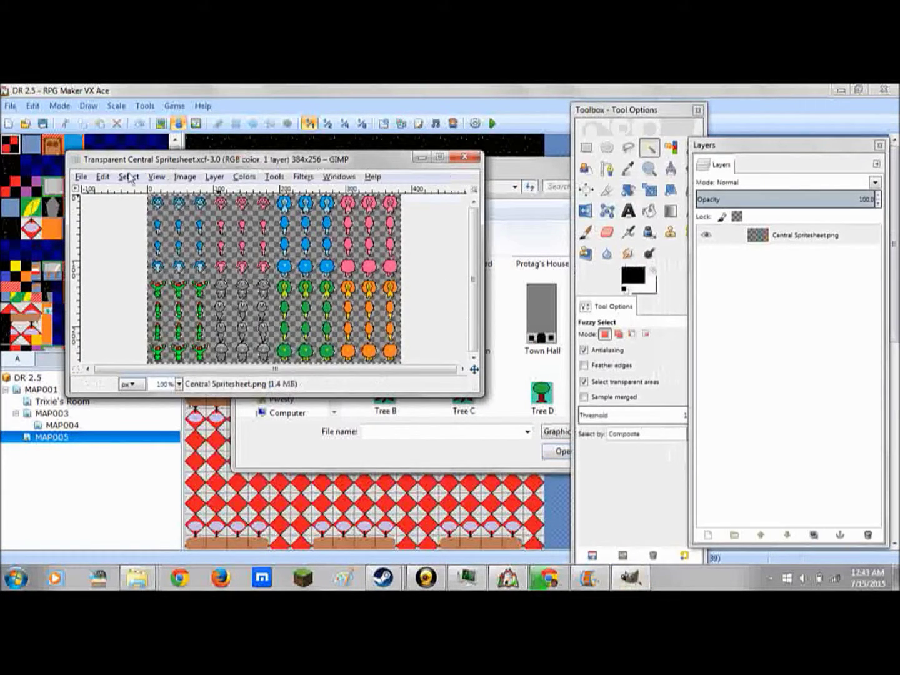
left_click(81, 177)
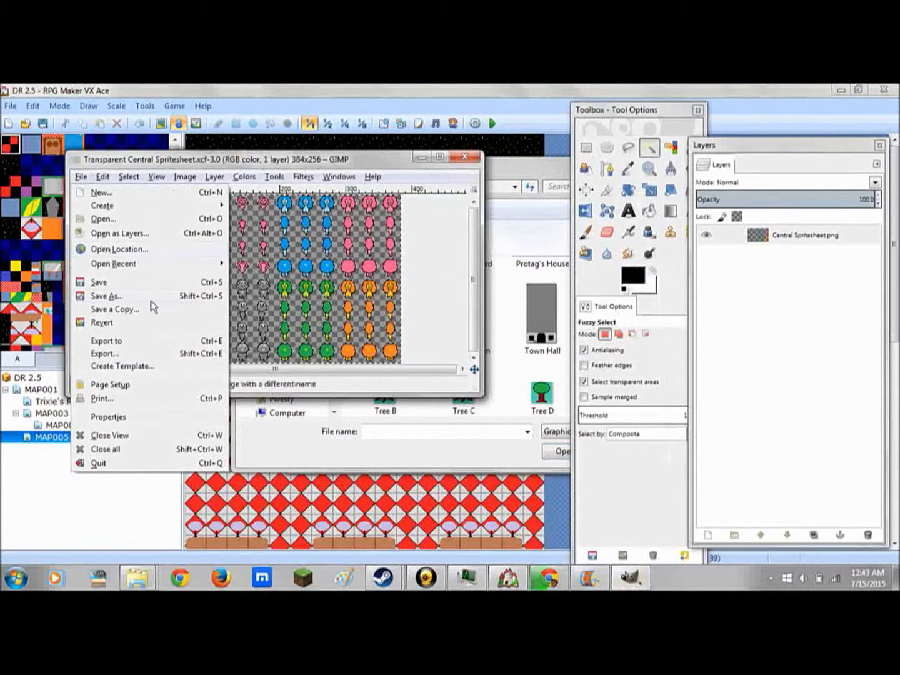
left_click(159, 354)
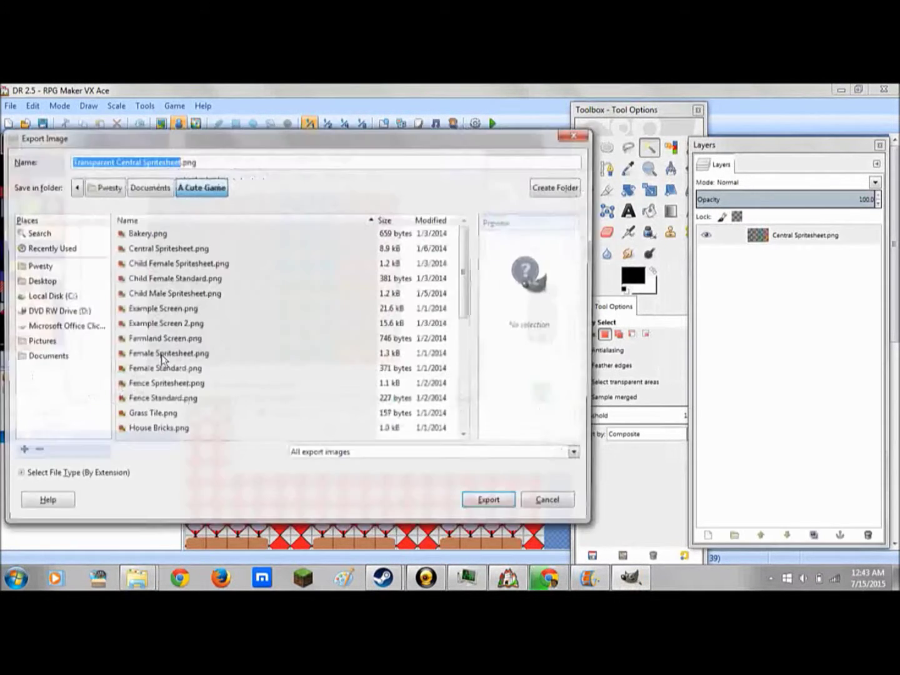
left_click(504, 503)
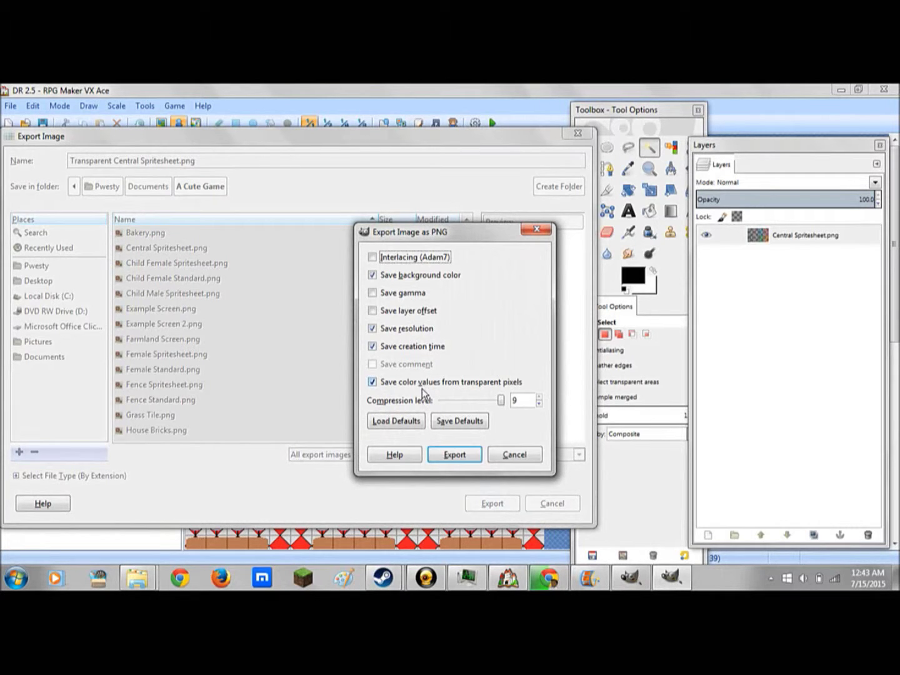
left_click(450, 455)
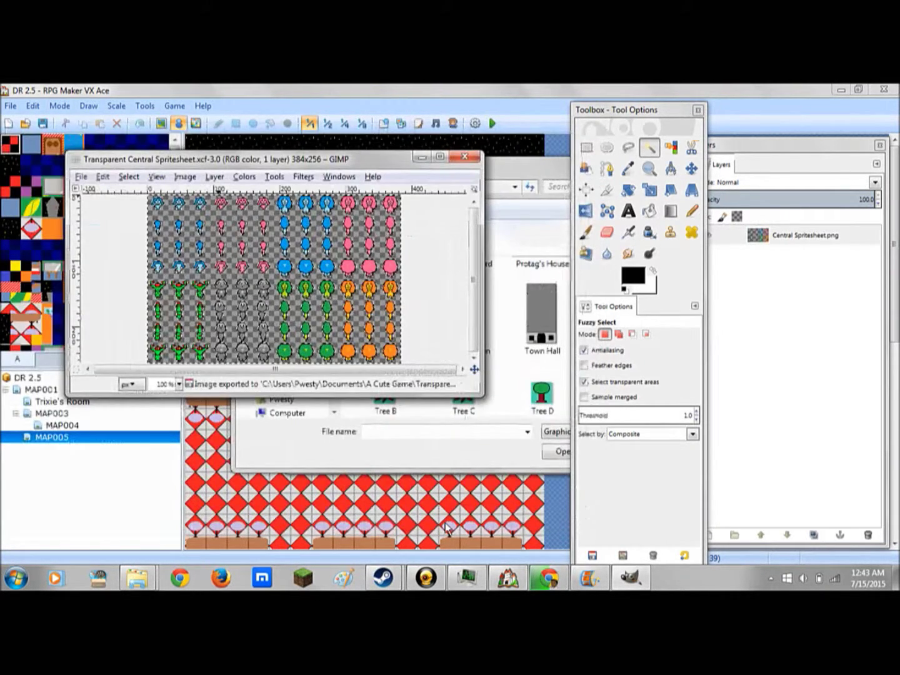
Back in RPG Maker VX Ace, import Transparent Central Spritesheet into Graphics/Characters with white as the transparent color, and close the Resource Manager
left_click(446, 528)
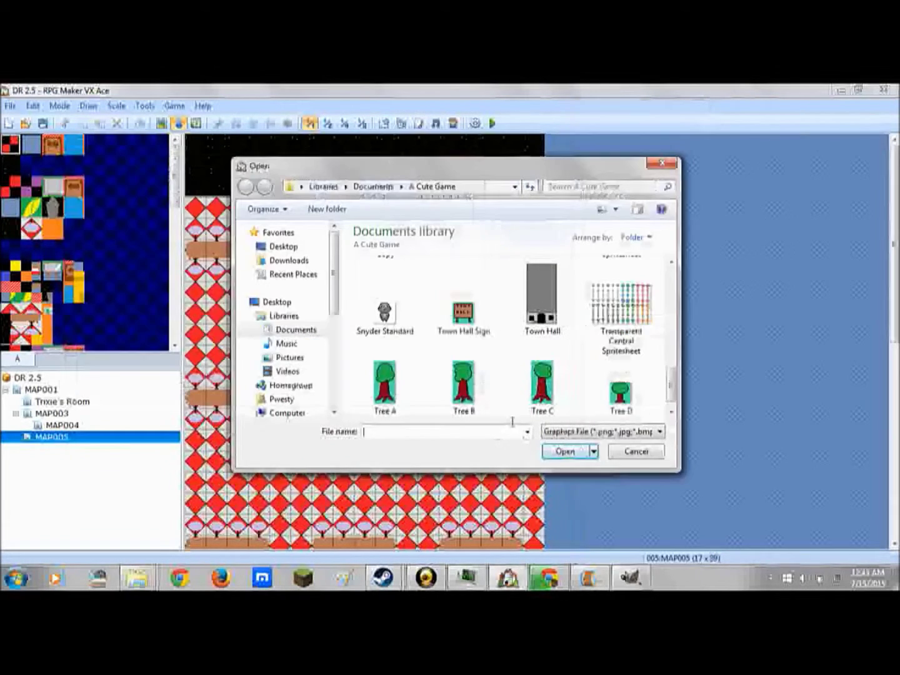
double_click(622, 345)
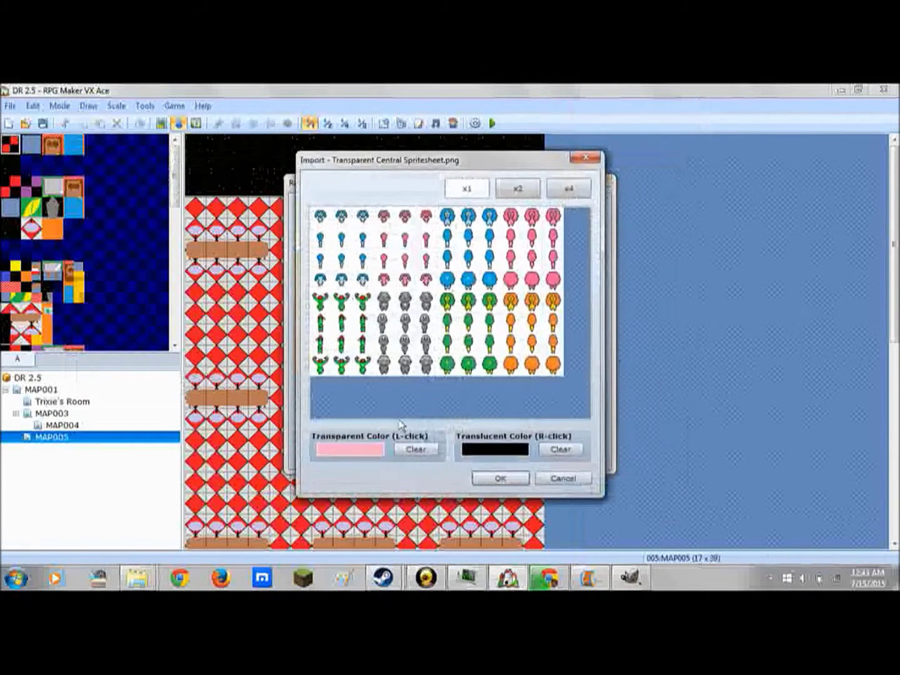
left_click(413, 375)
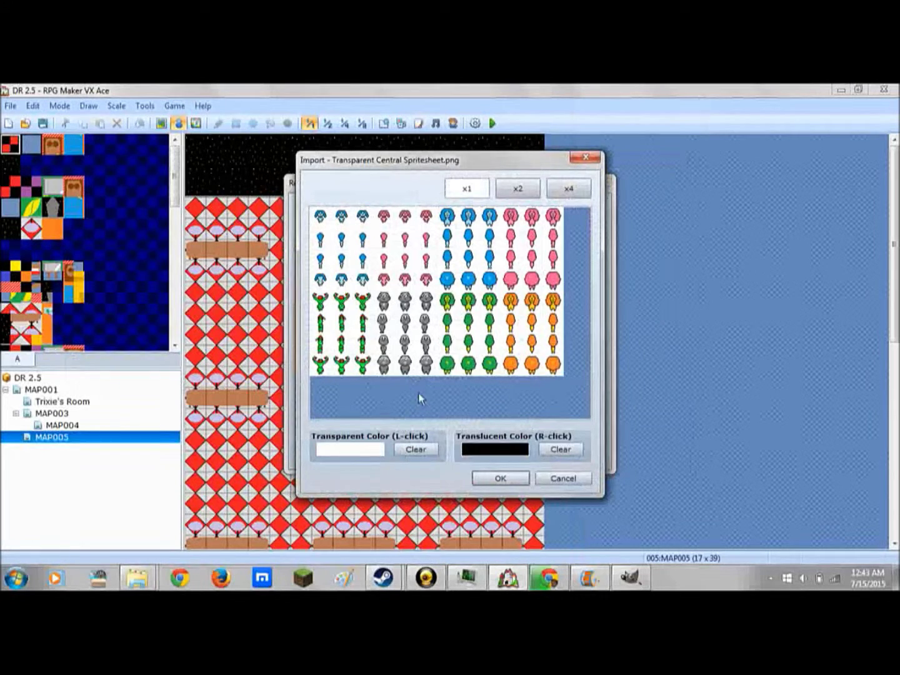
left_click(482, 476)
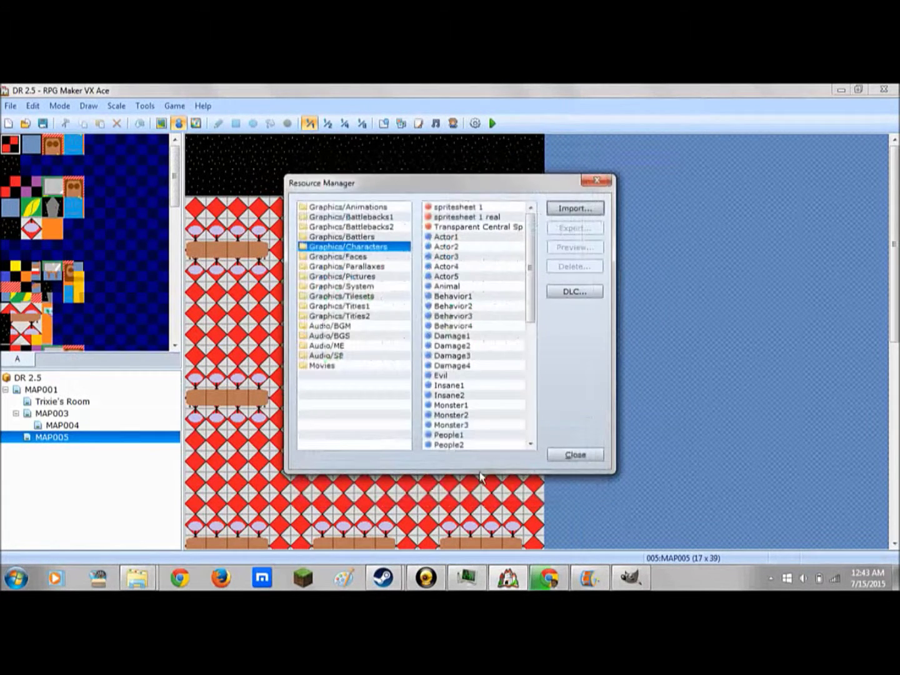
left_click(570, 455)
In the Database, set actor 001's character graphic to the green sprite from Transparent Central Spritesheet, apply the change and close the Database
left_click(146, 108)
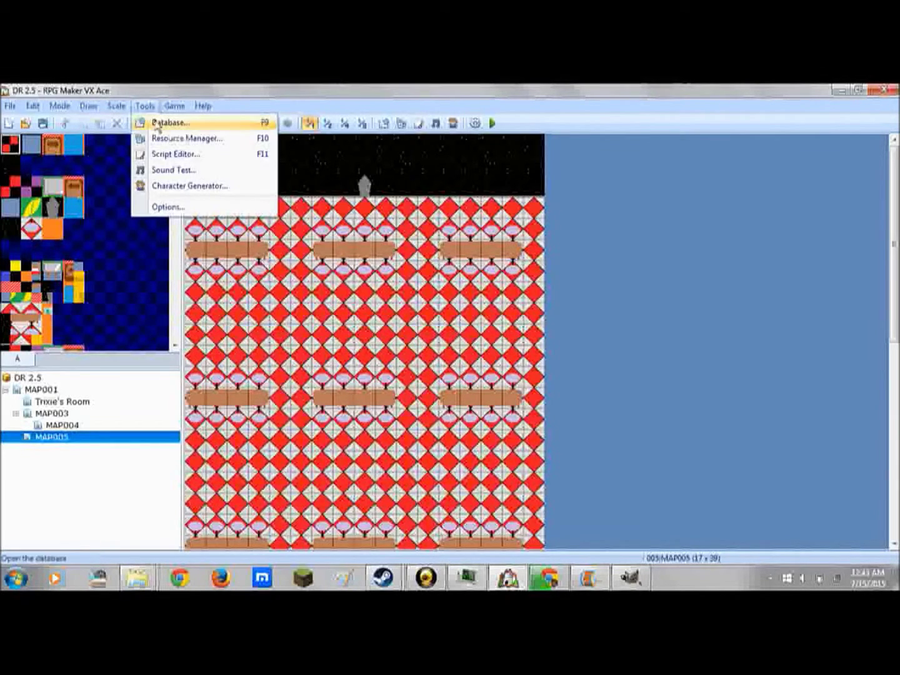
left_click(159, 123)
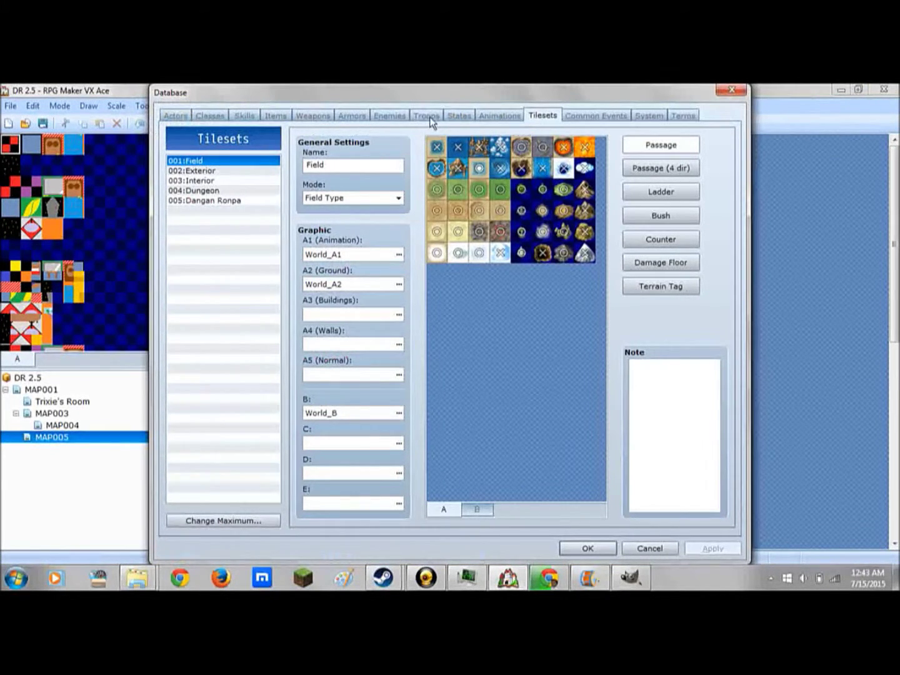
left_click(171, 117)
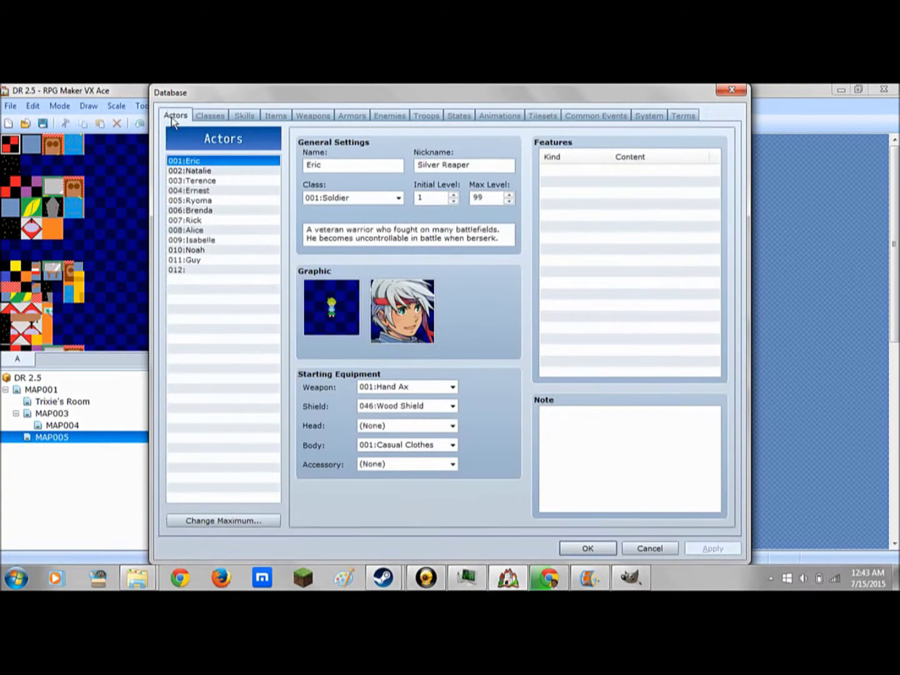
double_click(339, 295)
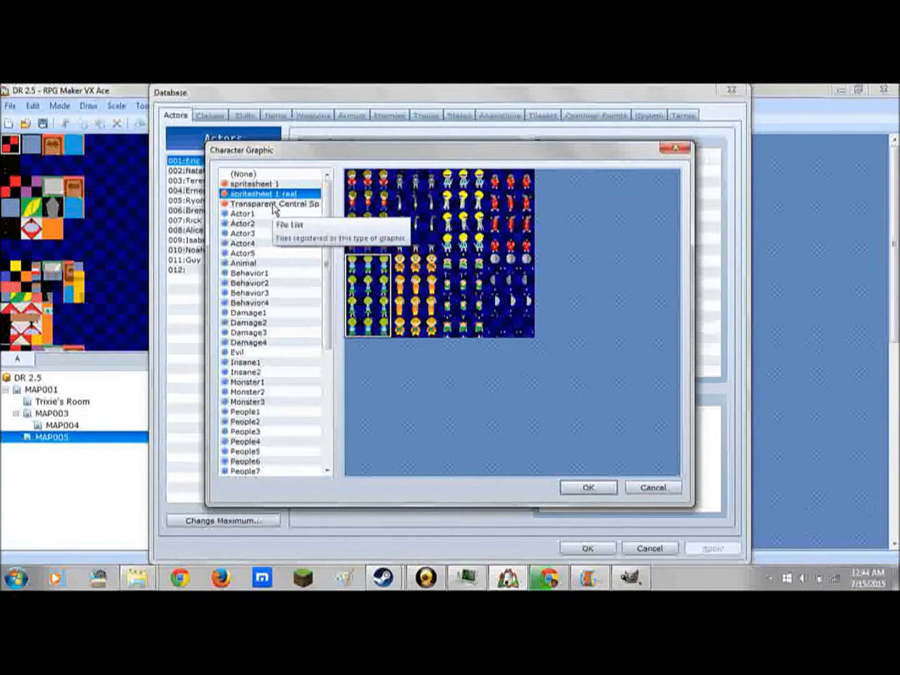
key("Return")
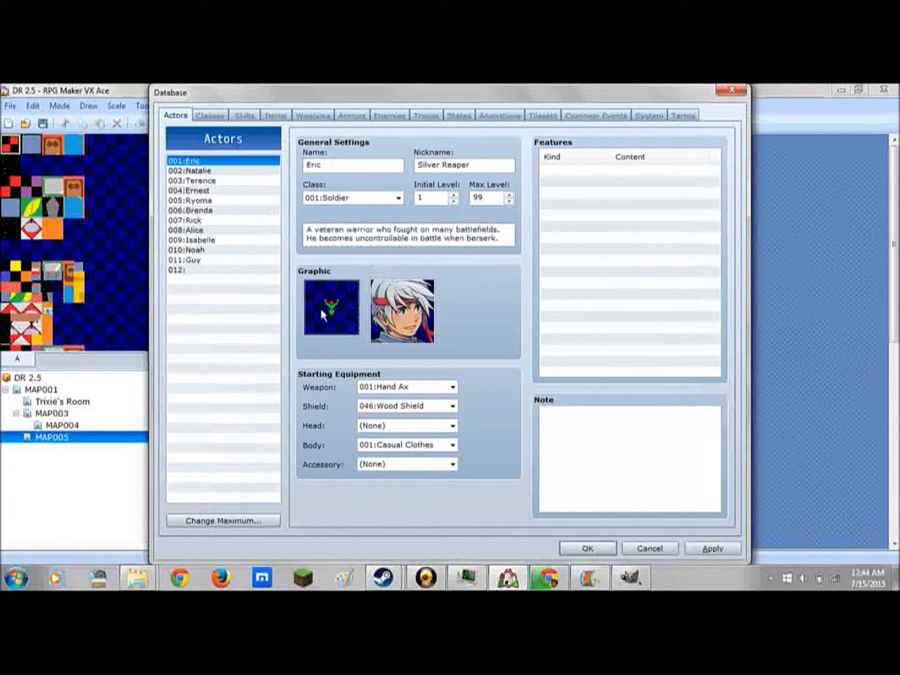
left_click(694, 548)
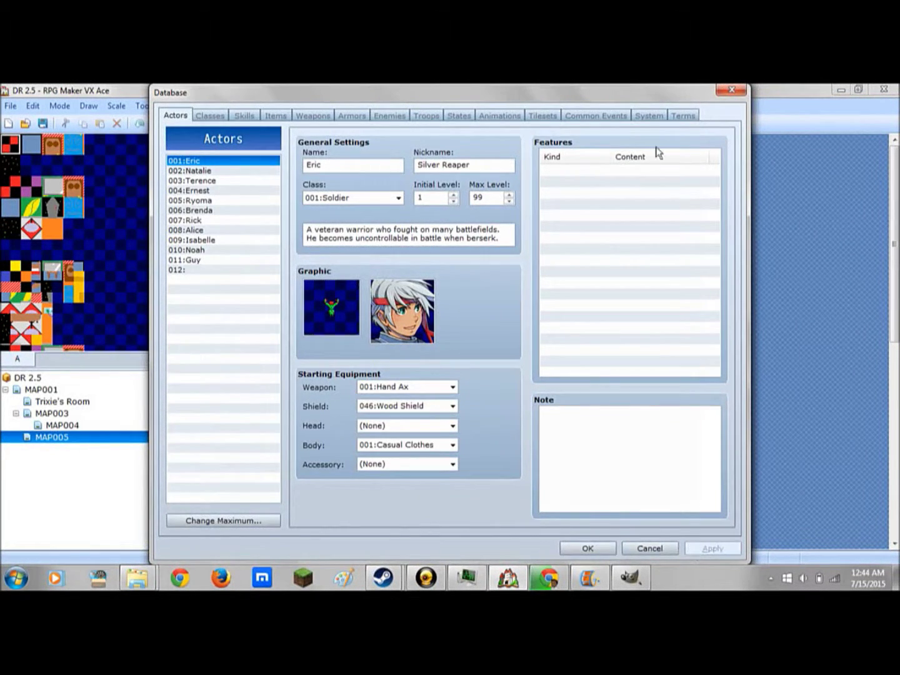
left_click(733, 90)
Launch a playtest, saving the changes to DR 2.5, and start a new game
left_click(493, 124)
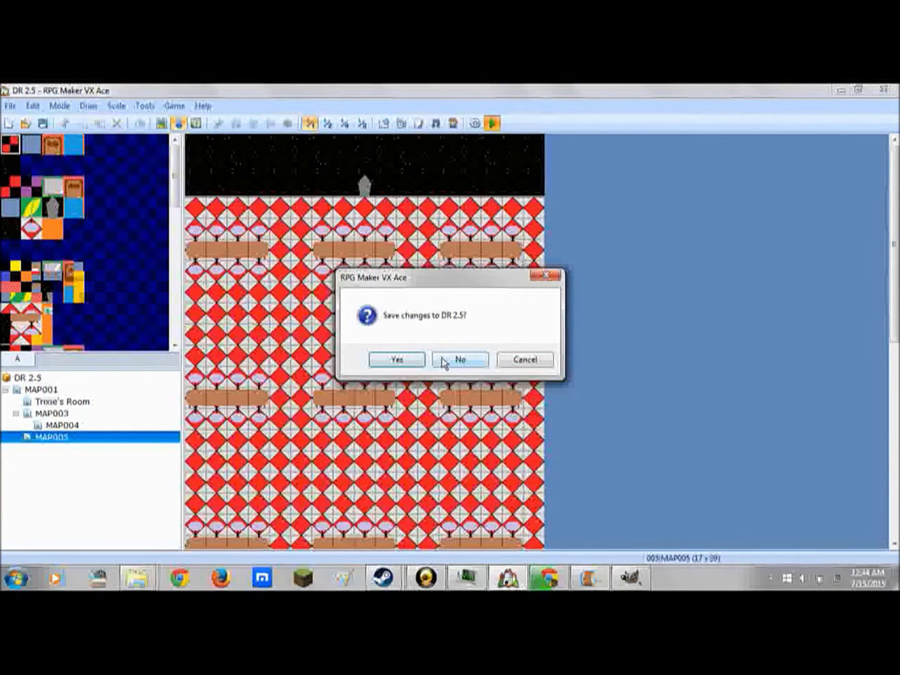
left_click(390, 360)
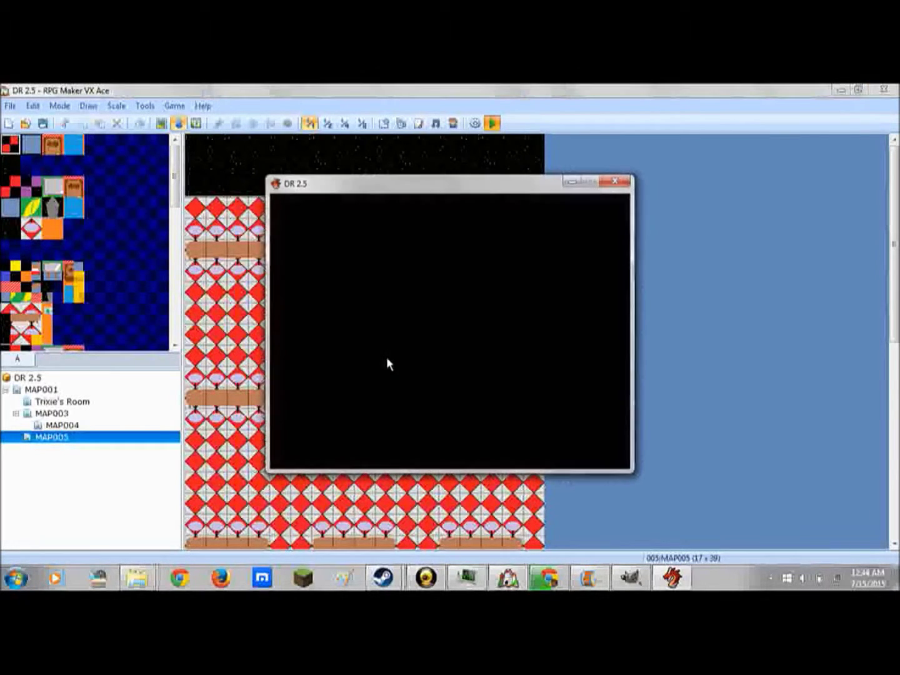
key("Return")
Walk the character around the hallway in all directions to check the sprite's background, and close the playtest
key("Down")
key("Down")
key("Left")
key("Left")
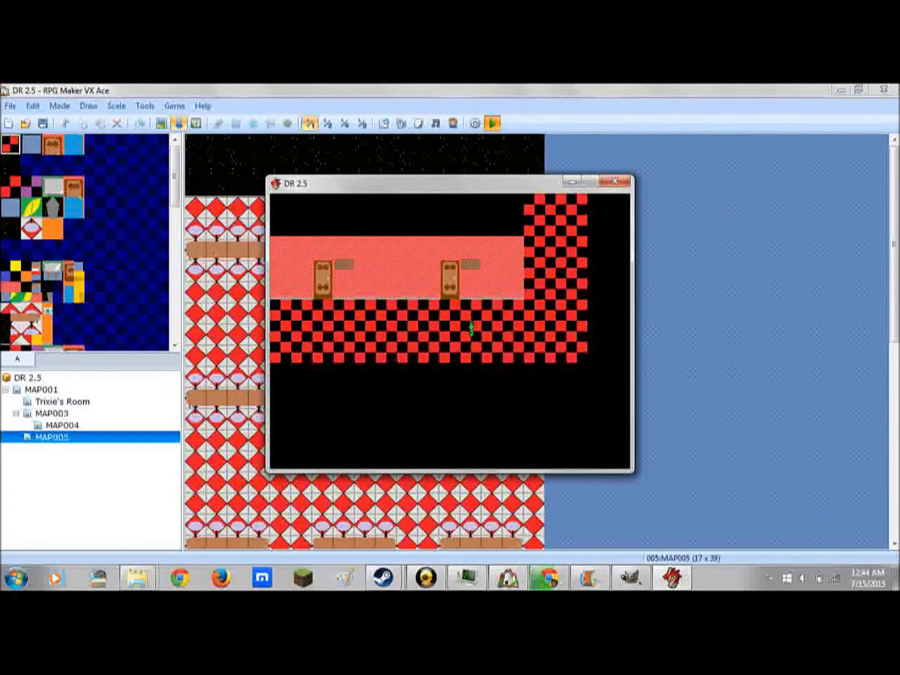
key("Right")
key("Right")
key("Down")
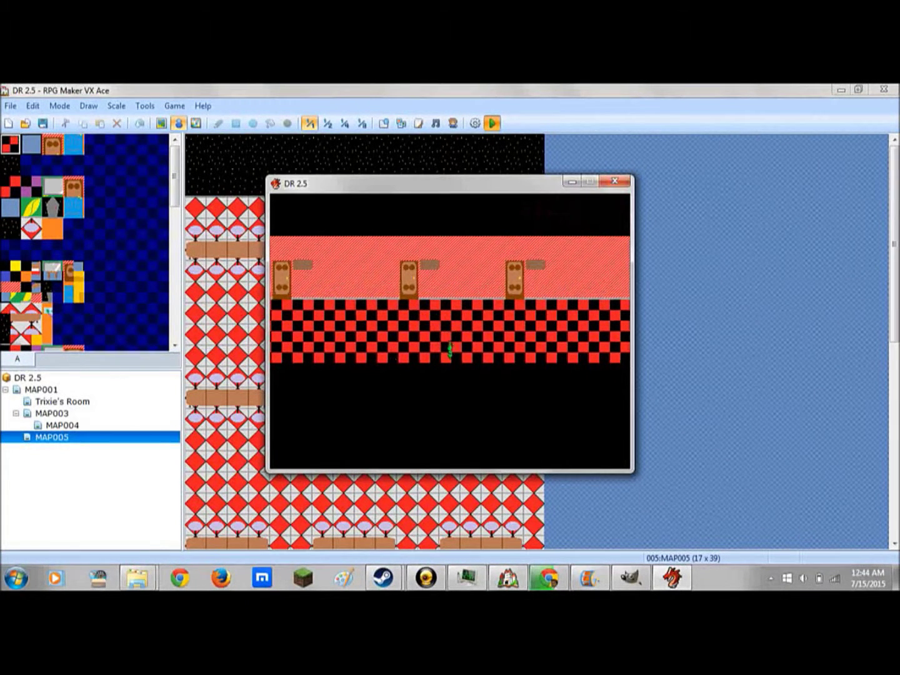
key("Left")
key("Up")
key("Right")
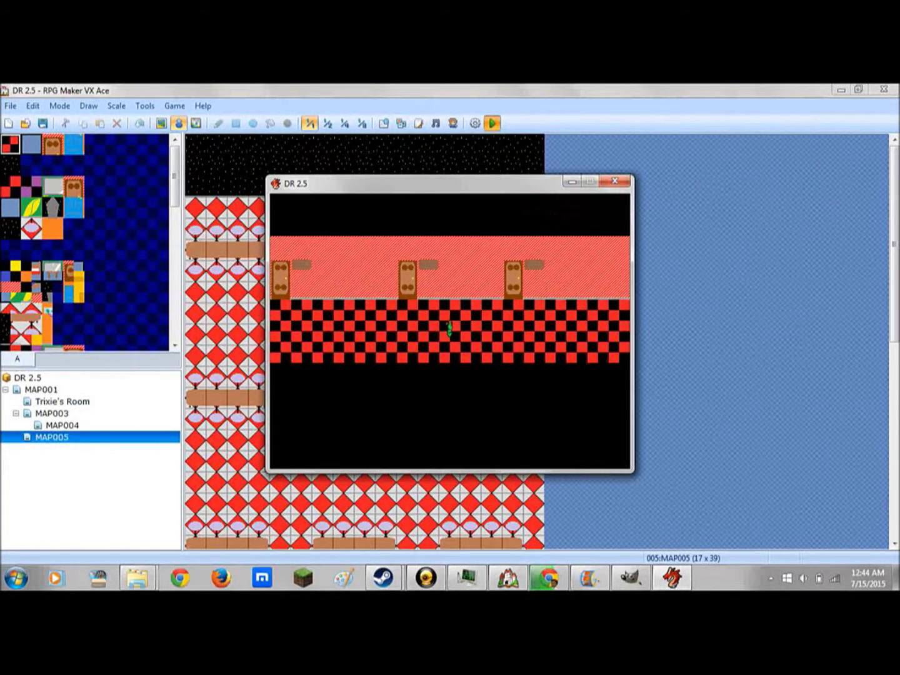
left_click(623, 180)
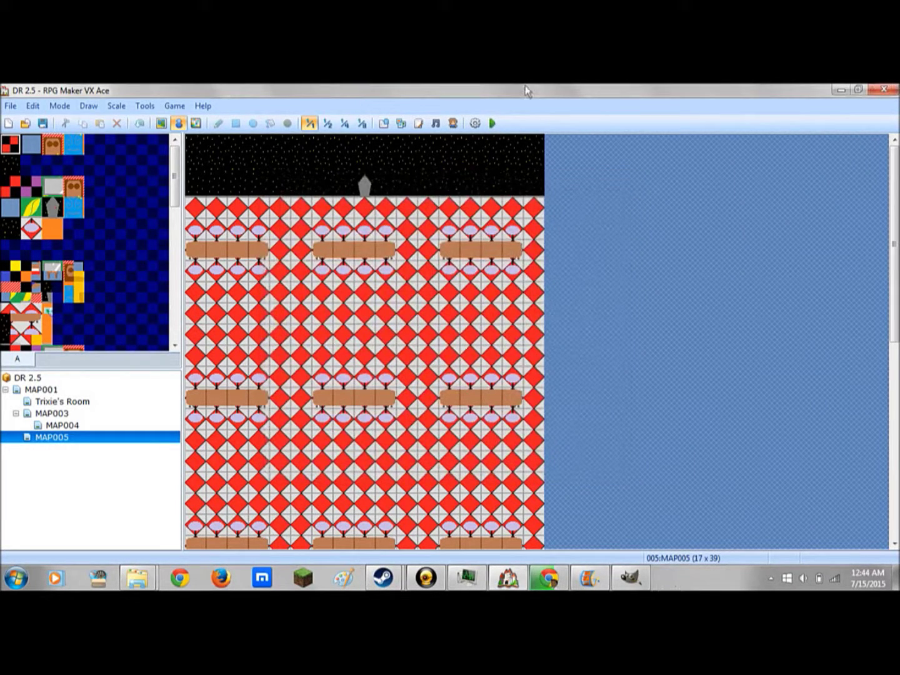